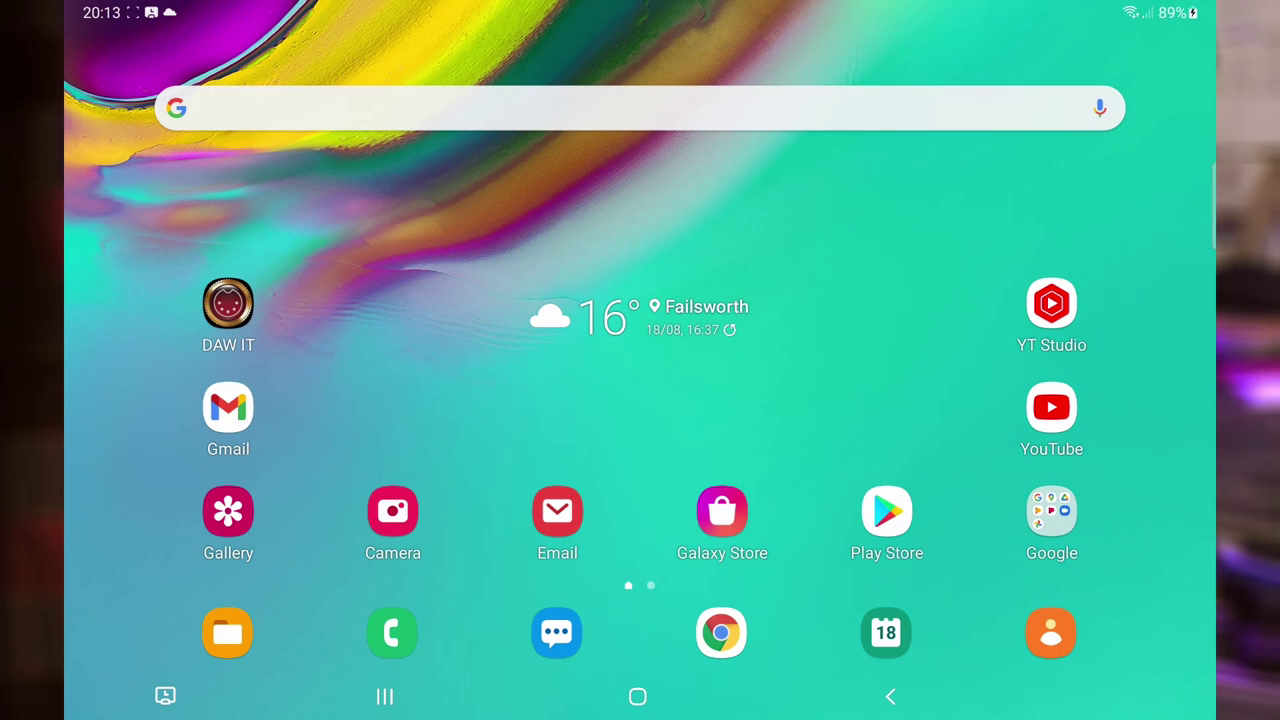
Switch the tablet's USB connection to MIDI from the USB notification, then go back home.
left_click_drag(640, 5, 640, 400)
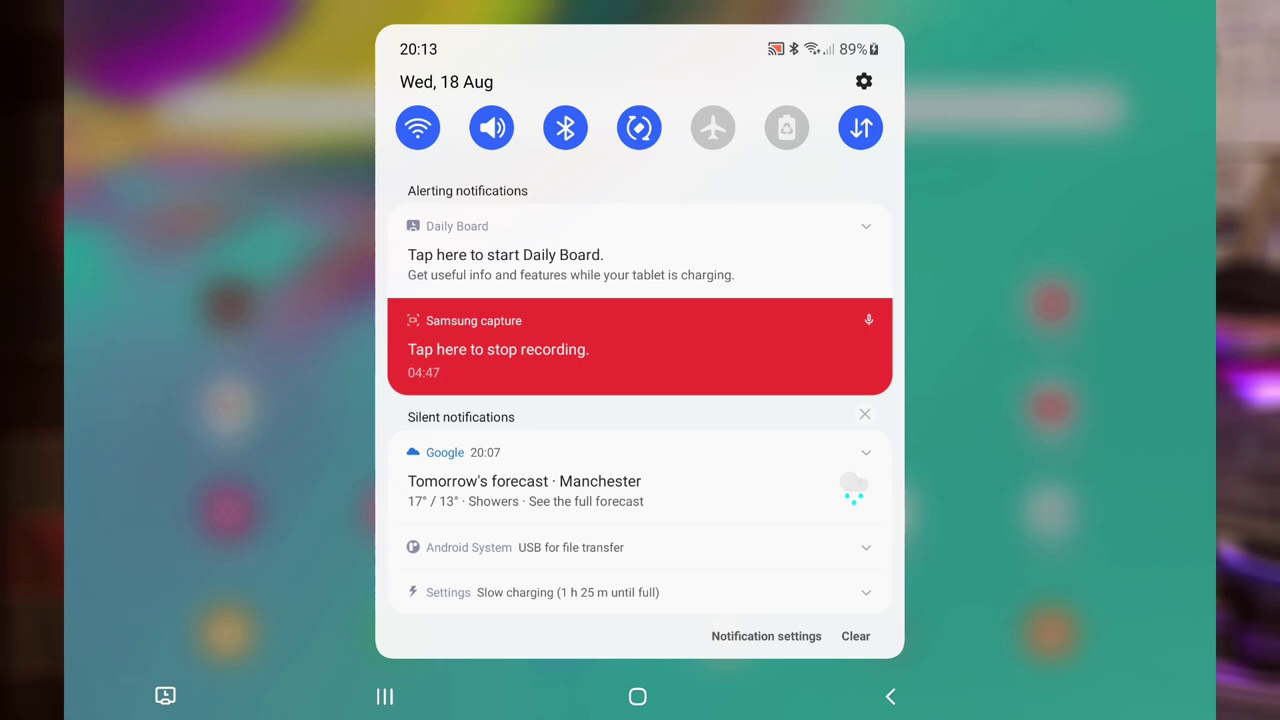
left_click(570, 547)
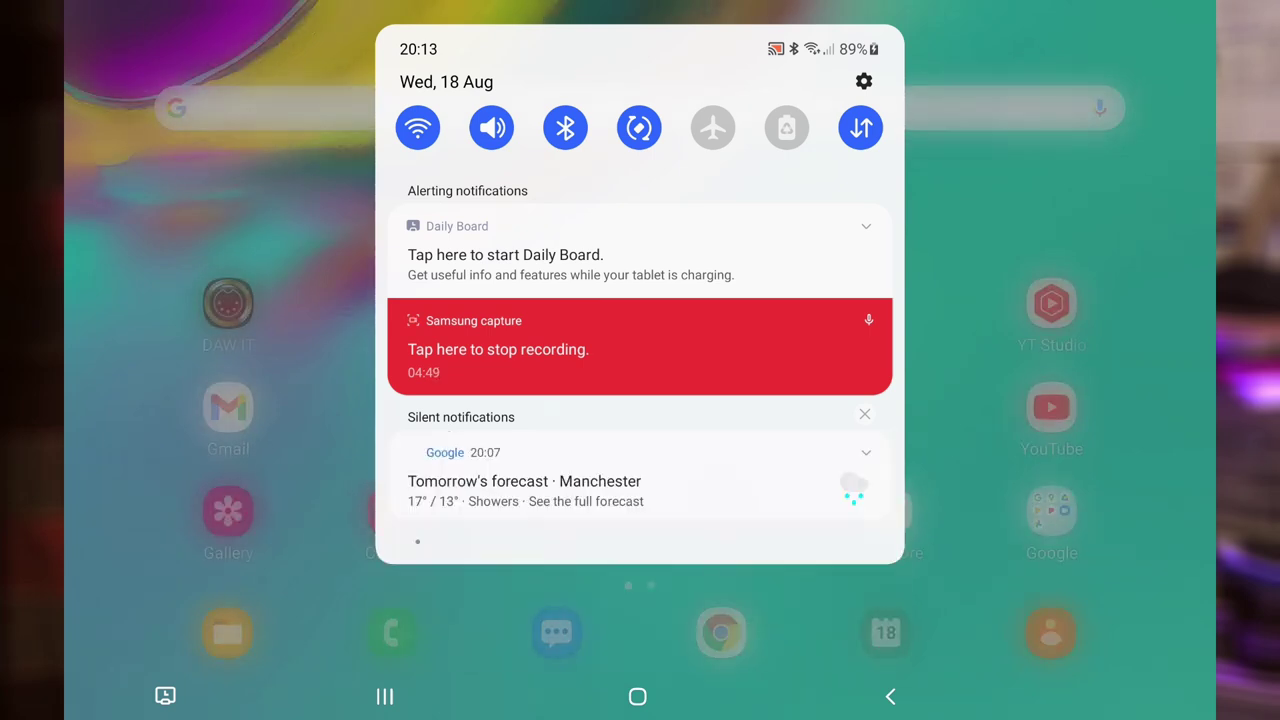
left_click(560, 515)
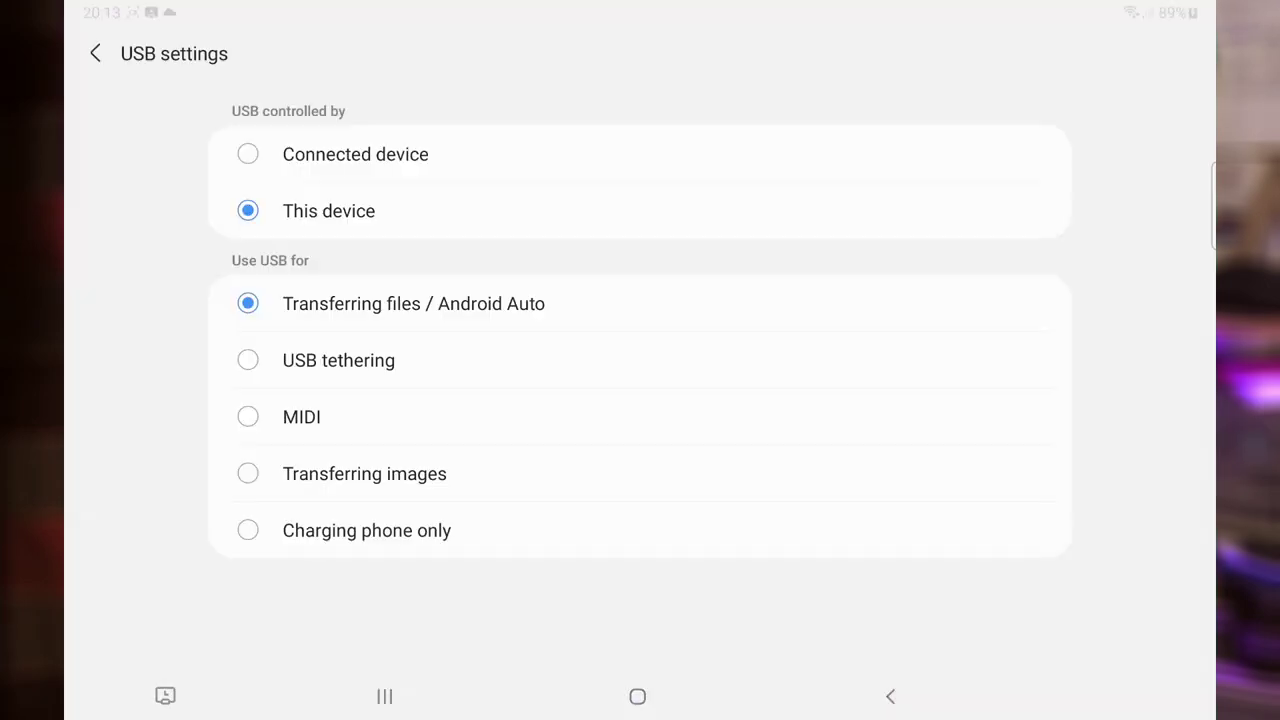
left_click(300, 416)
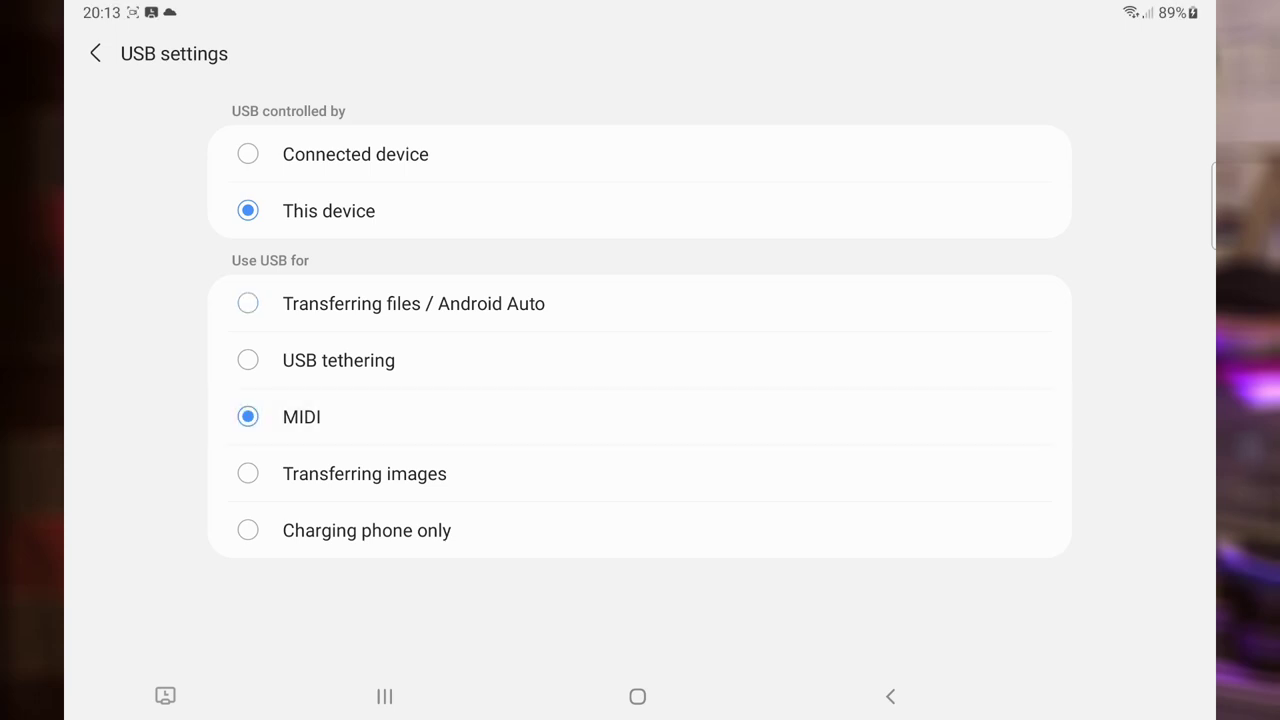
left_click(890, 696)
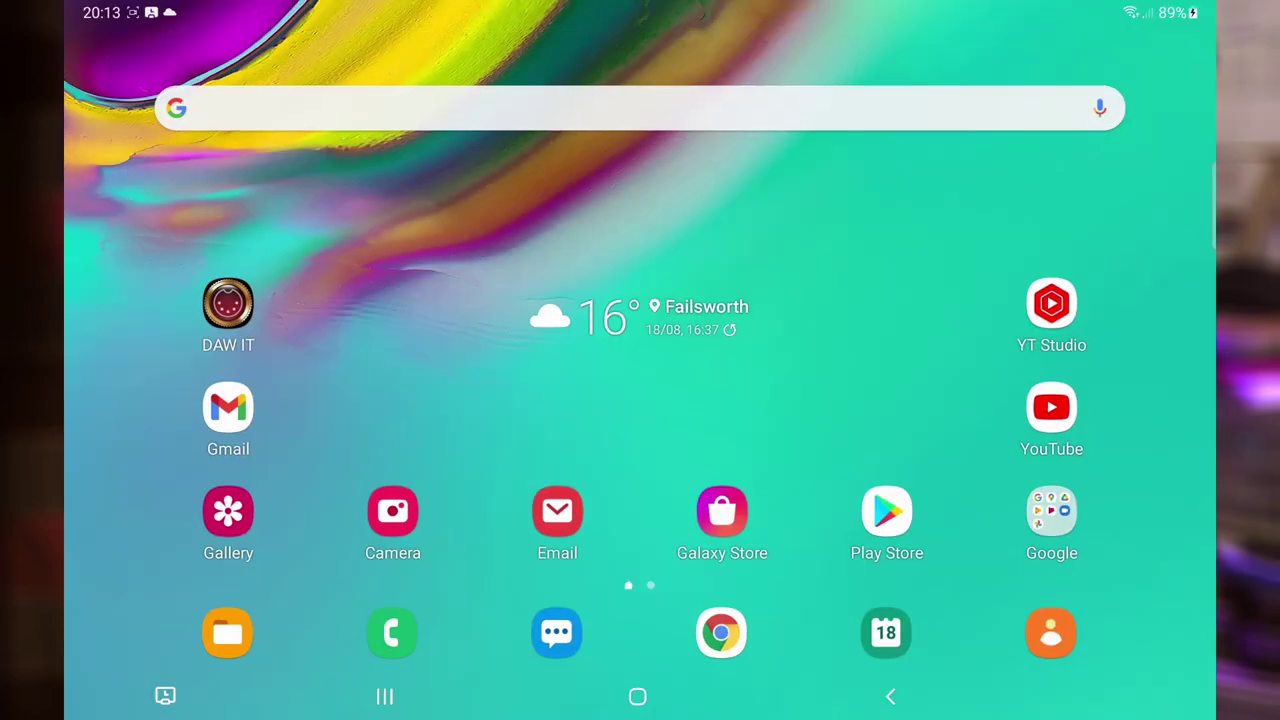
Launch DAW IT and select #18 Android USB Peripheral Port as its MIDI port.
left_click(228, 304)
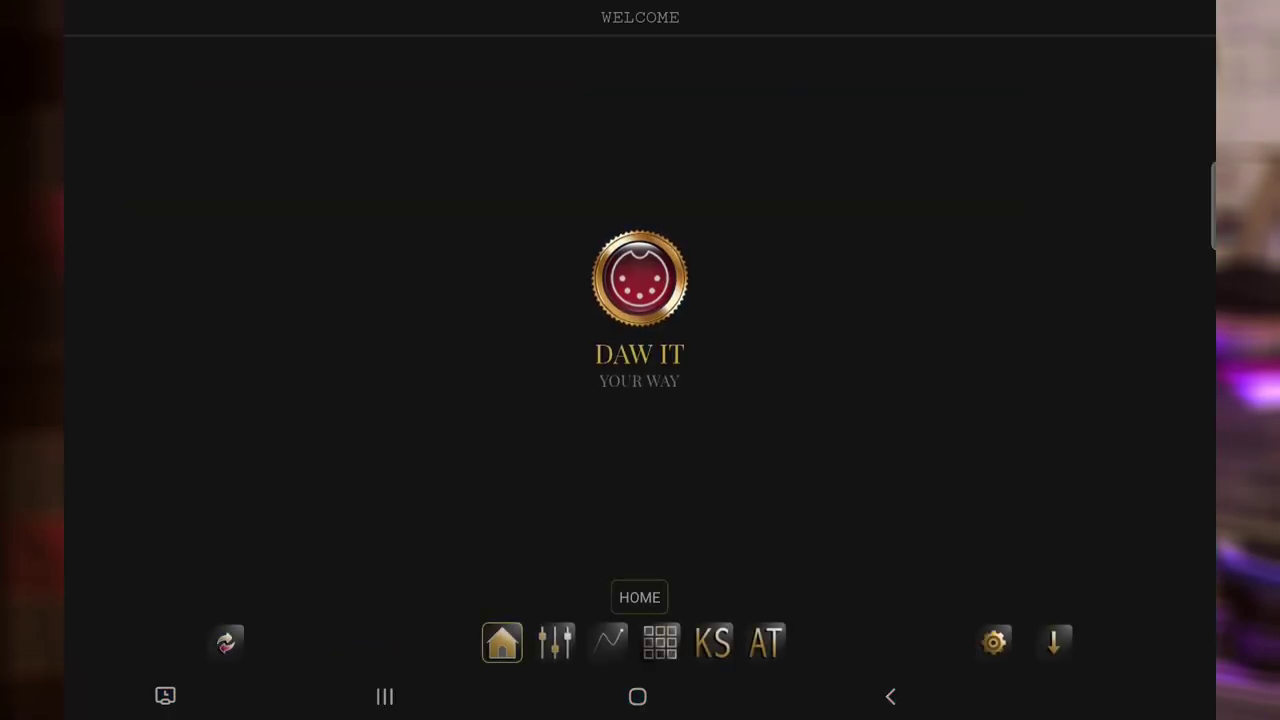
left_click(993, 642)
left_click(740, 304)
left_click(649, 352)
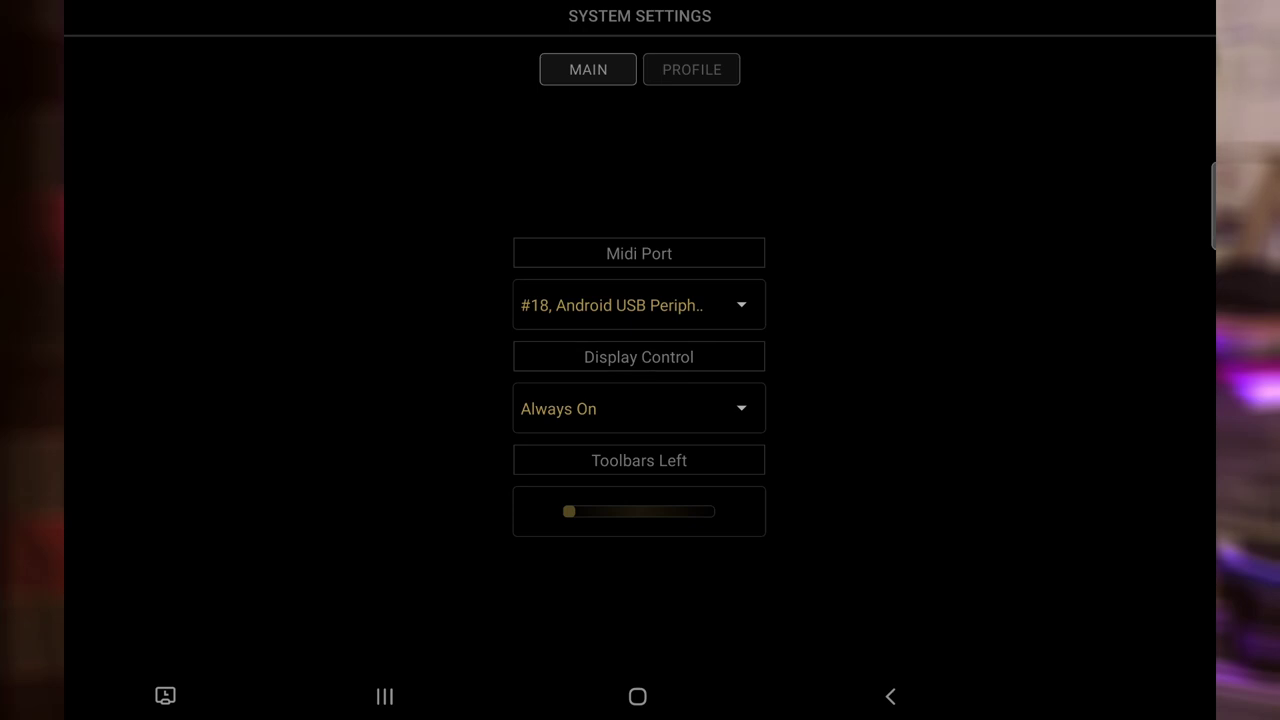
left_click(890, 696)
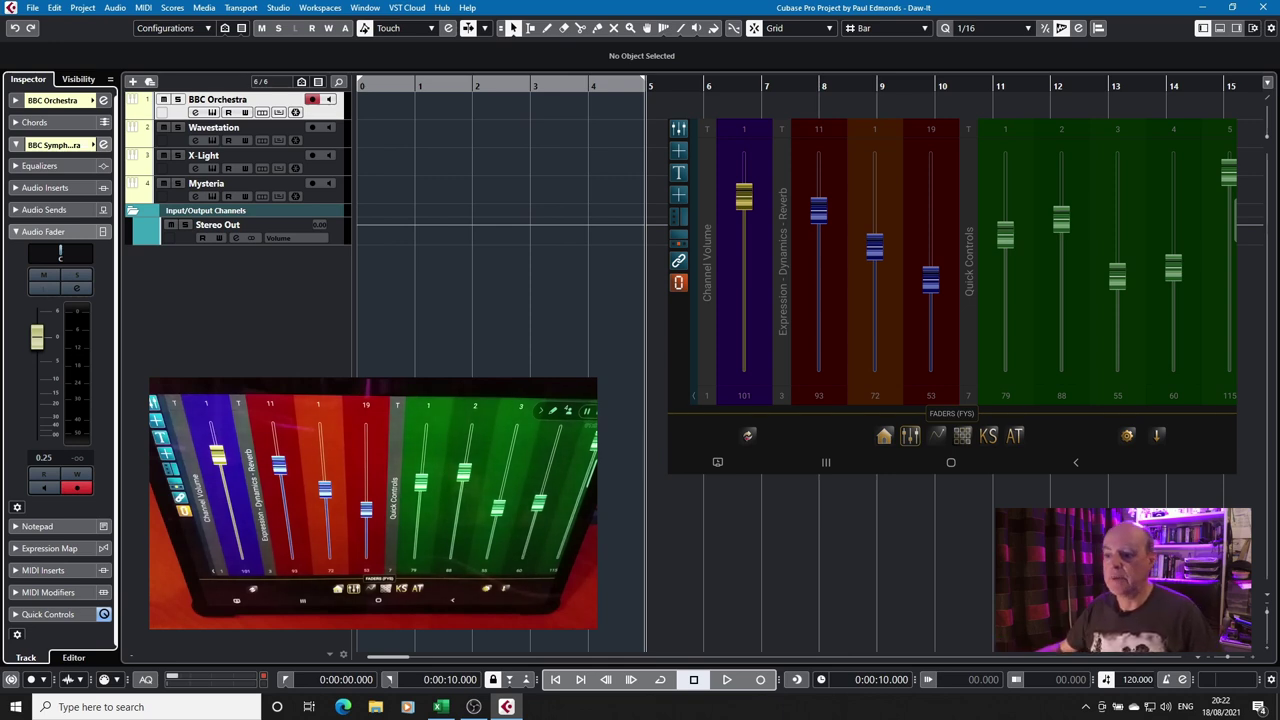
Bring up the Komplete.xlsx workbook from the taskbar.
left_click(435, 707)
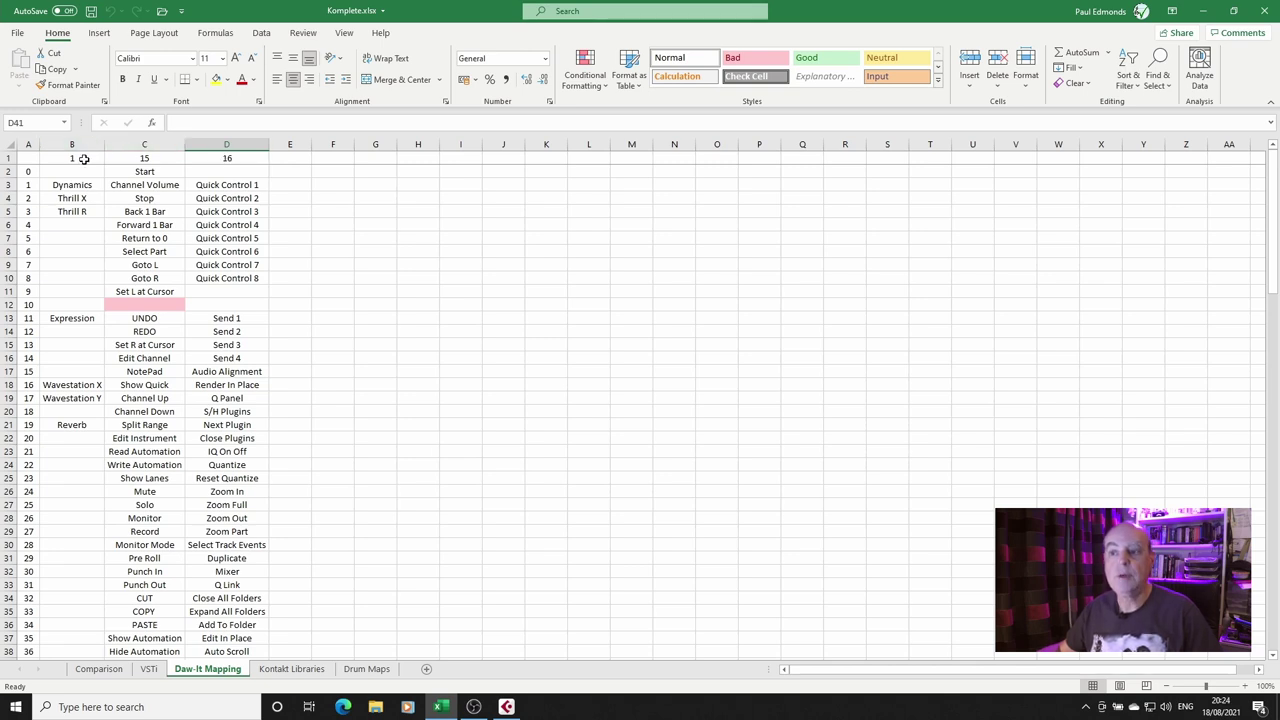
Minimize Excel to reveal the Cubase project.
left_click(1201, 12)
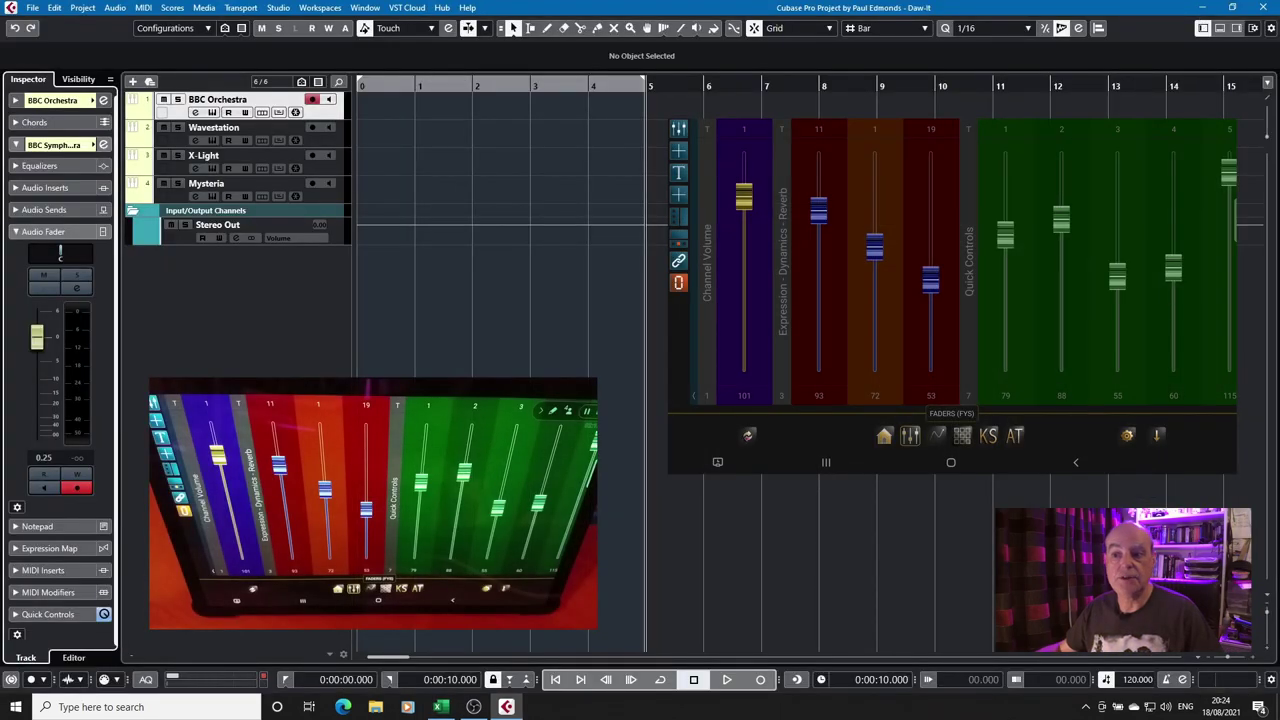
Expand the BBC Orchestra, BBC Symphony Orchestra and Audio Fader sections in the Inspector.
left_click(53, 104)
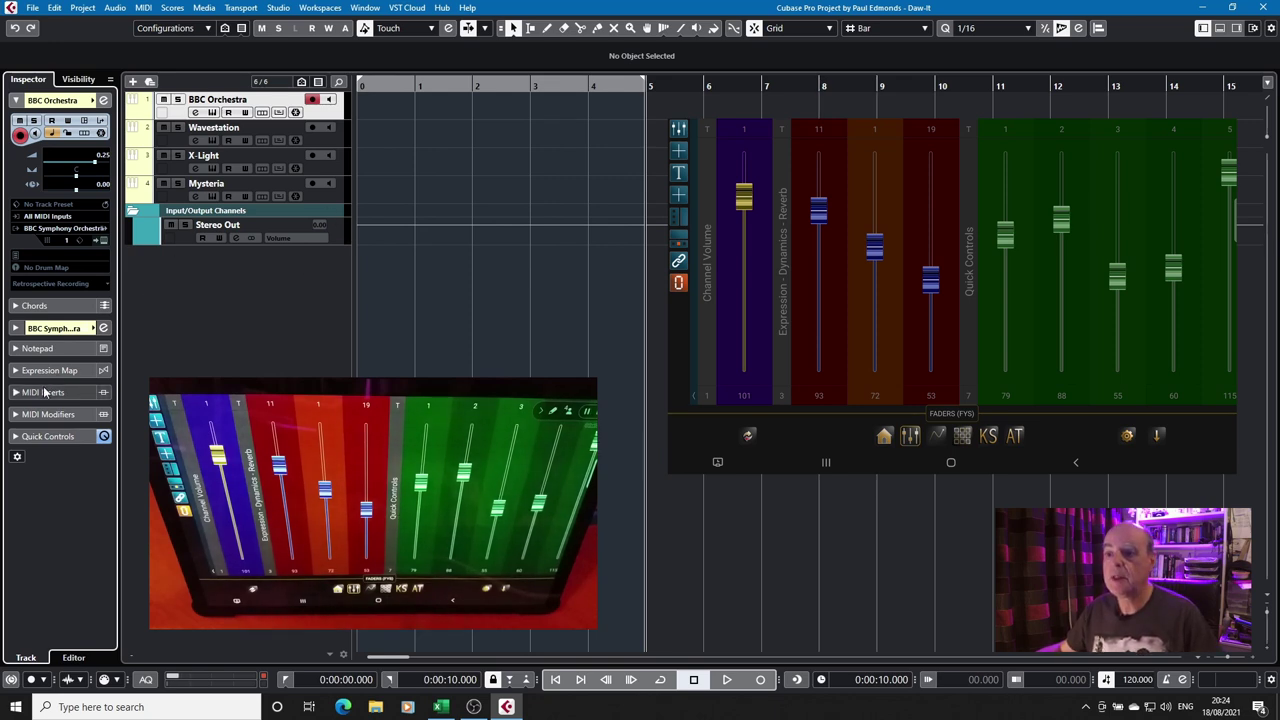
left_click(16, 329)
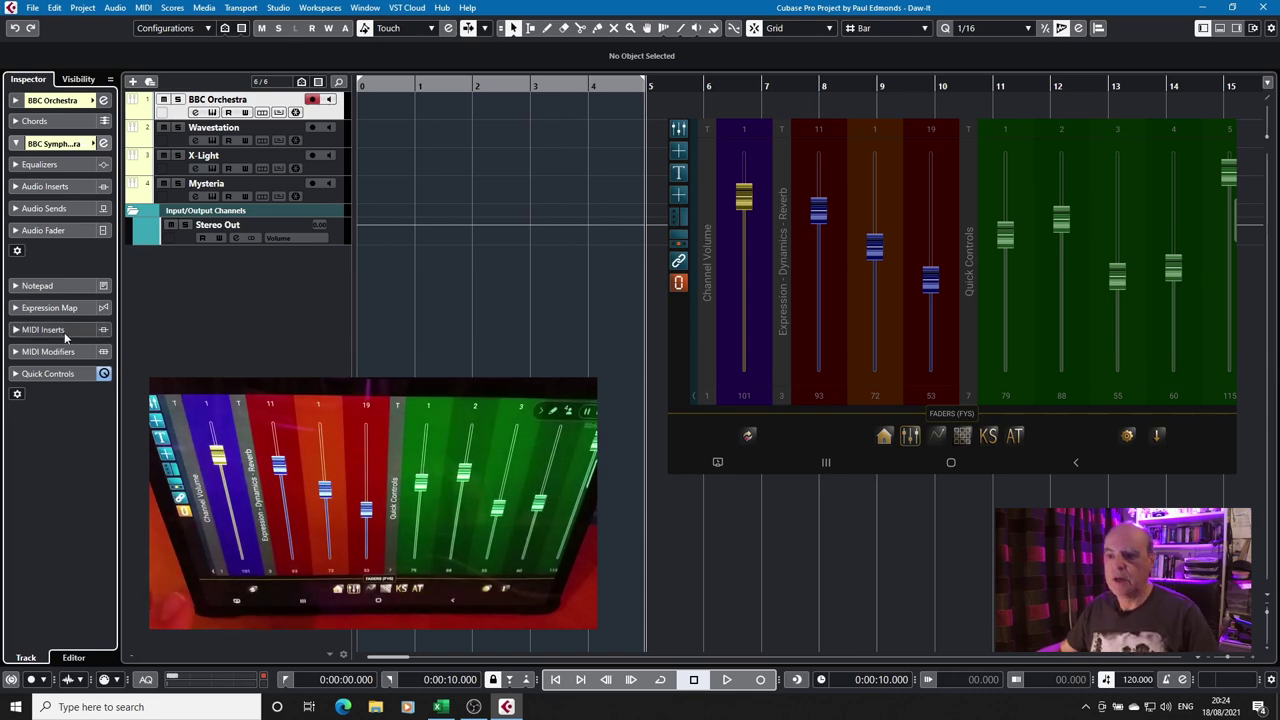
left_click(14, 231)
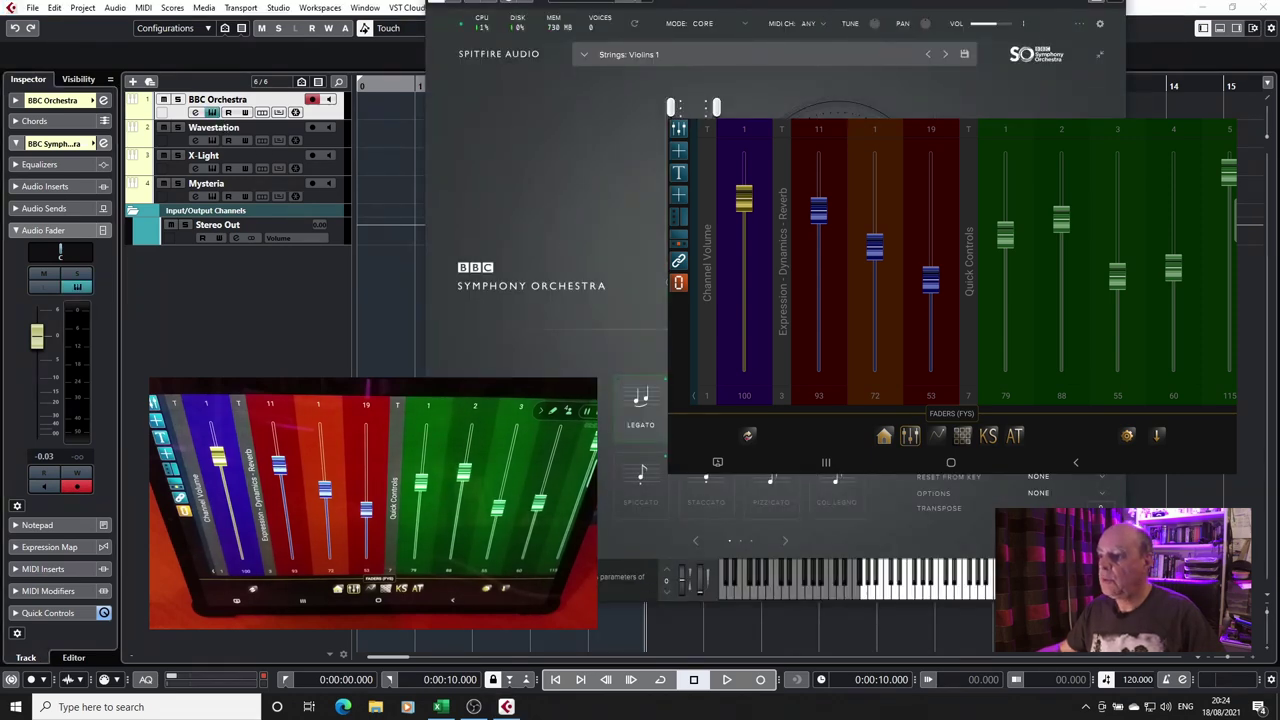
Reassign the BBC Symphony Orchestra's large dial from reverb to VIBRATO.
left_click(909, 435)
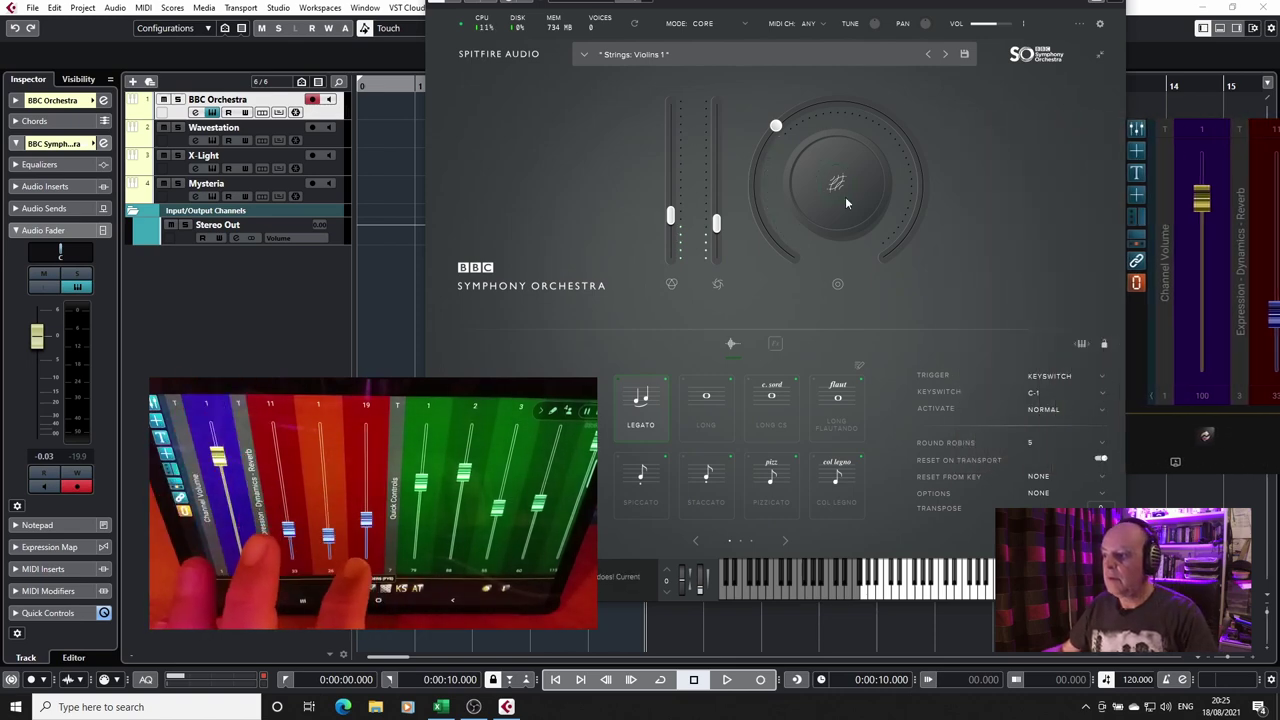
mouse_move(835, 183)
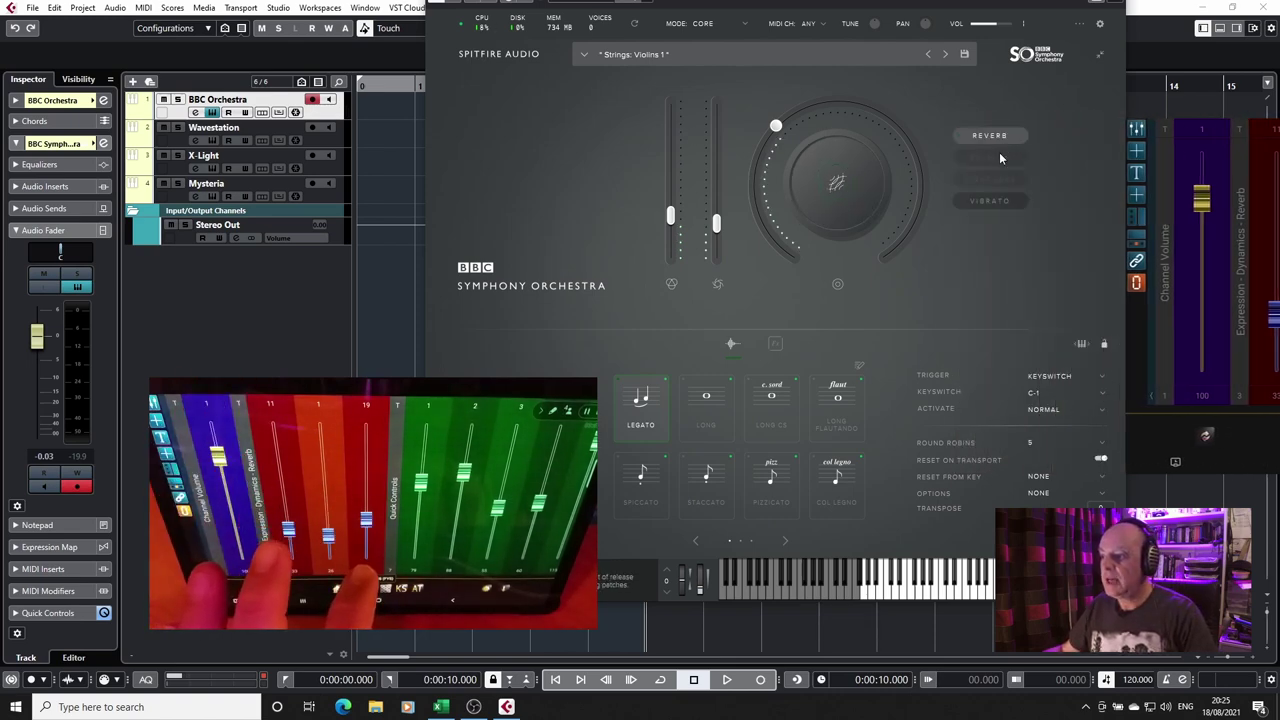
left_click(982, 204)
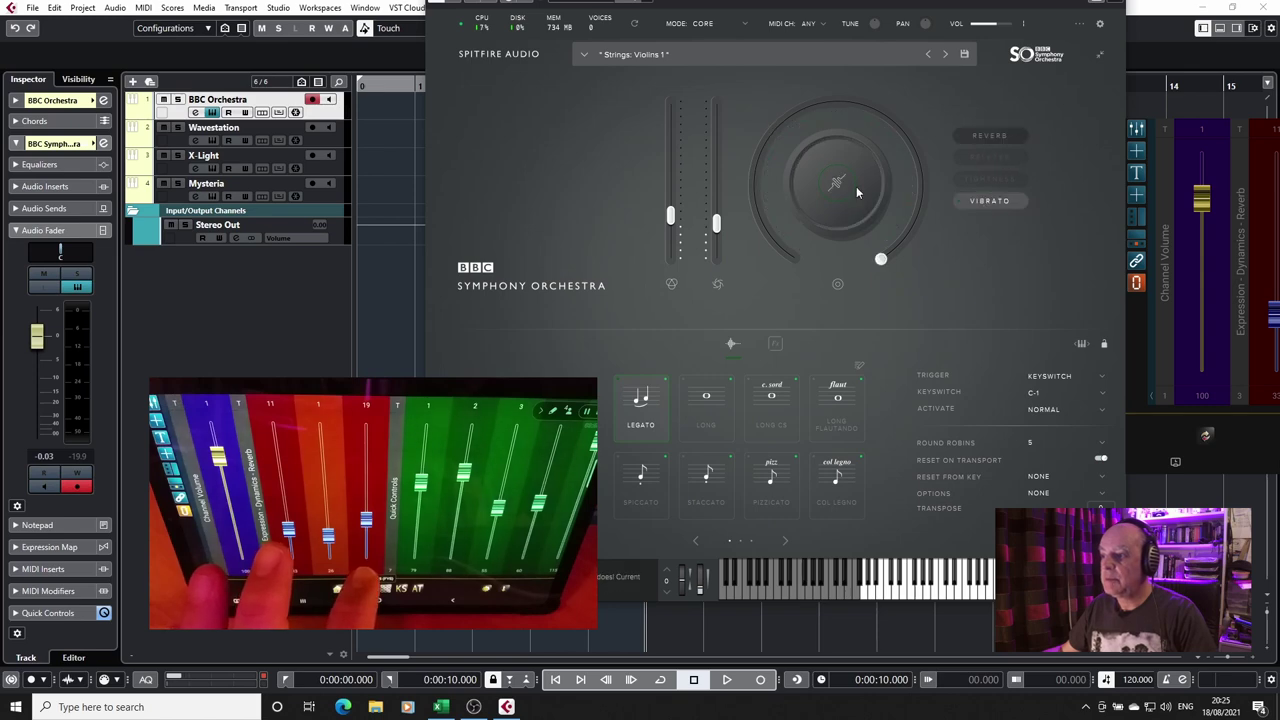
Check the dial's MIDI CC# 21 assignment in its right-click menu.
mouse_move(889, 260)
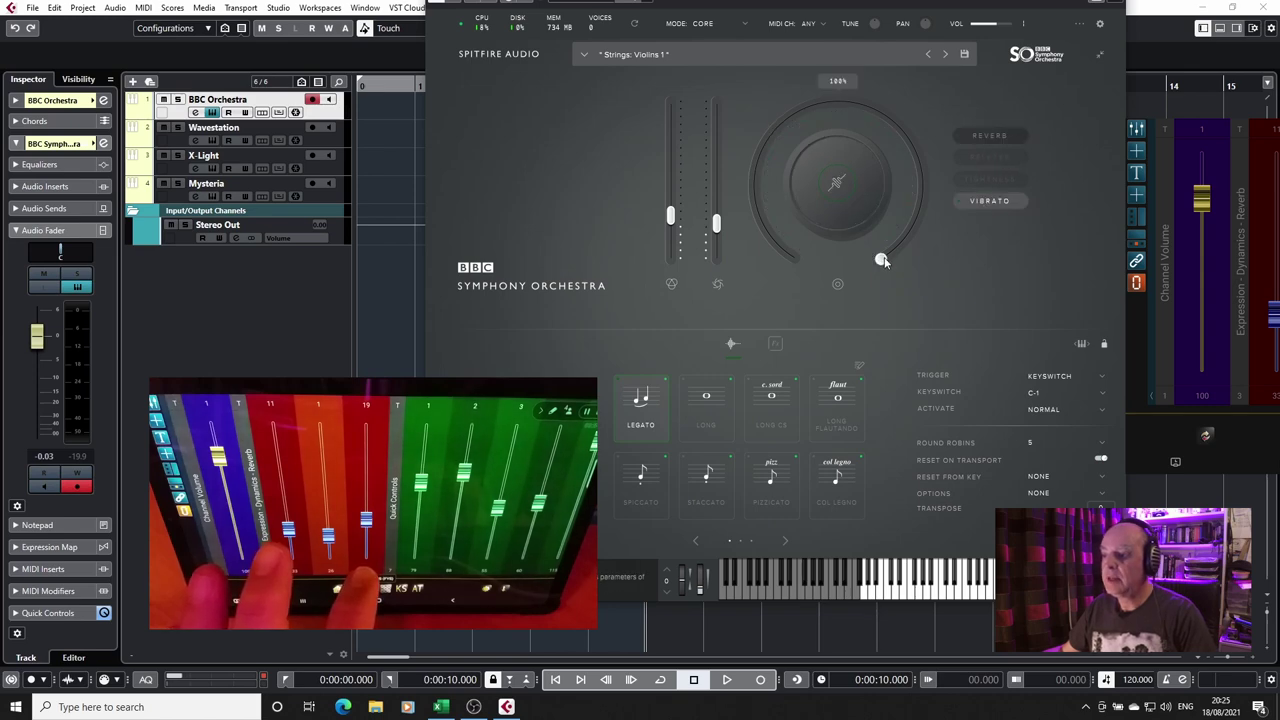
right_click(880, 260)
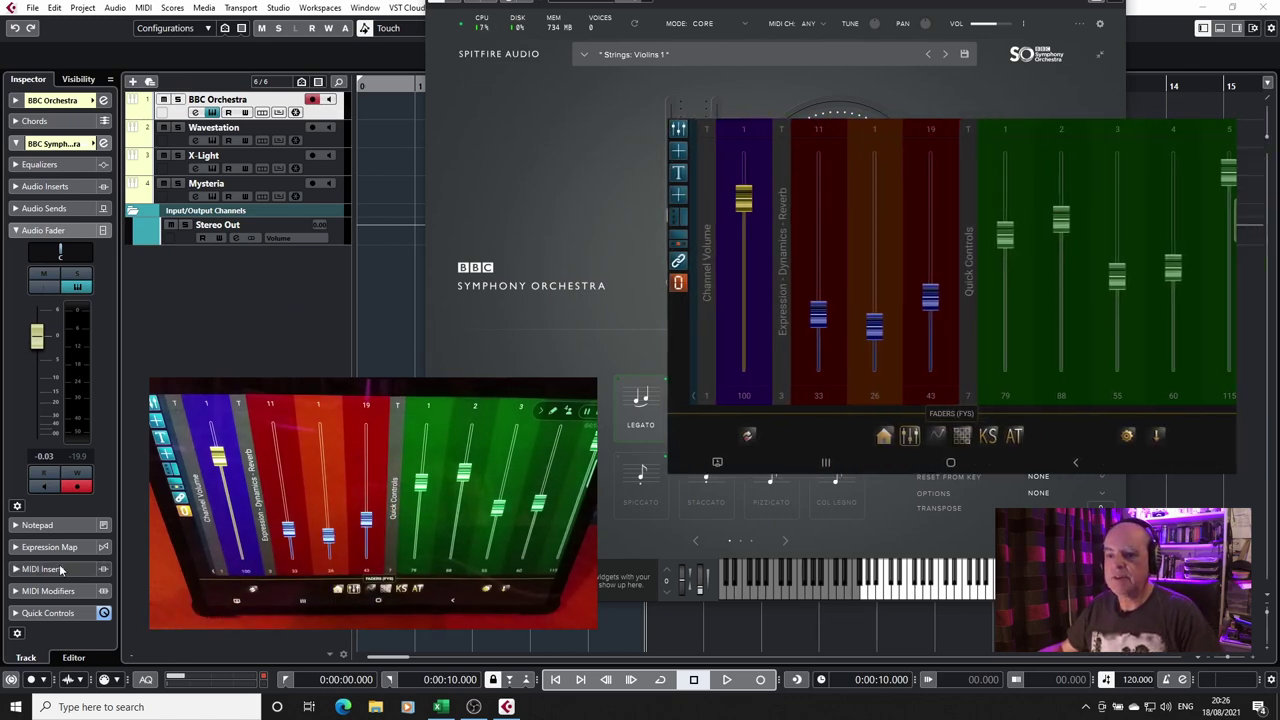
Expand Quick Controls and Audio Inserts, then browse the Steinberg insert plugins.
left_click(16, 614)
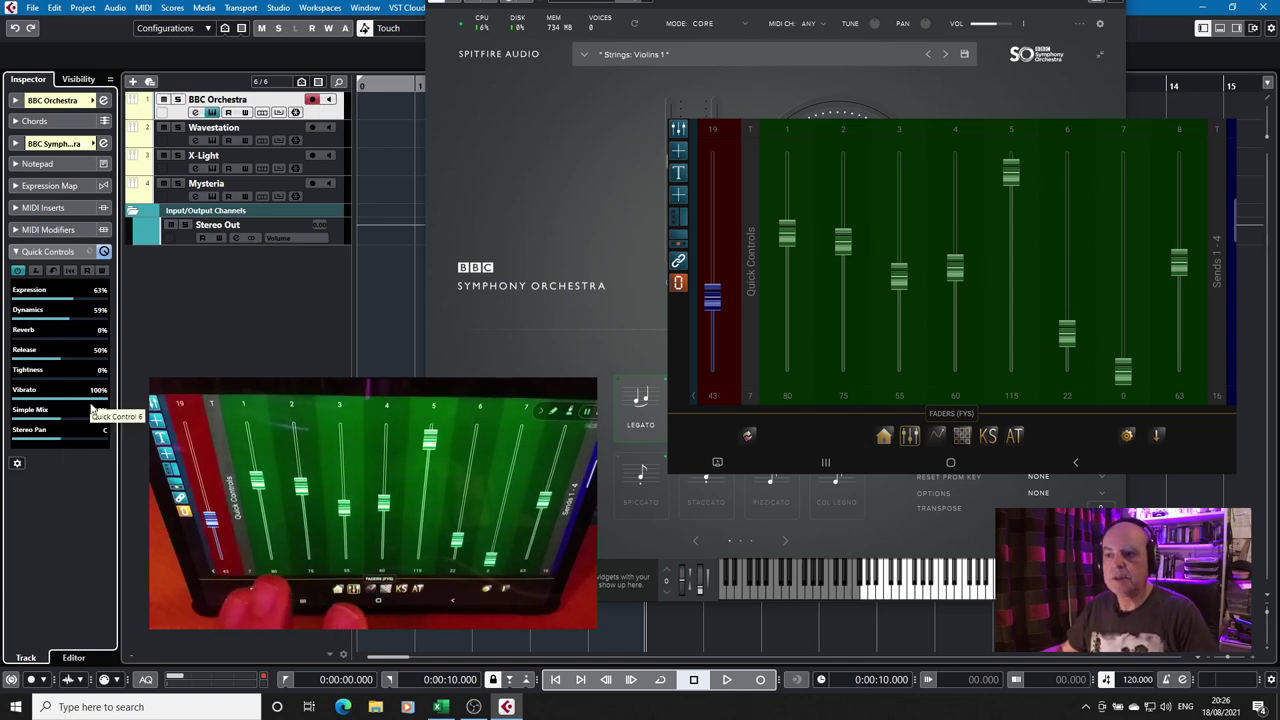
left_click(15, 100)
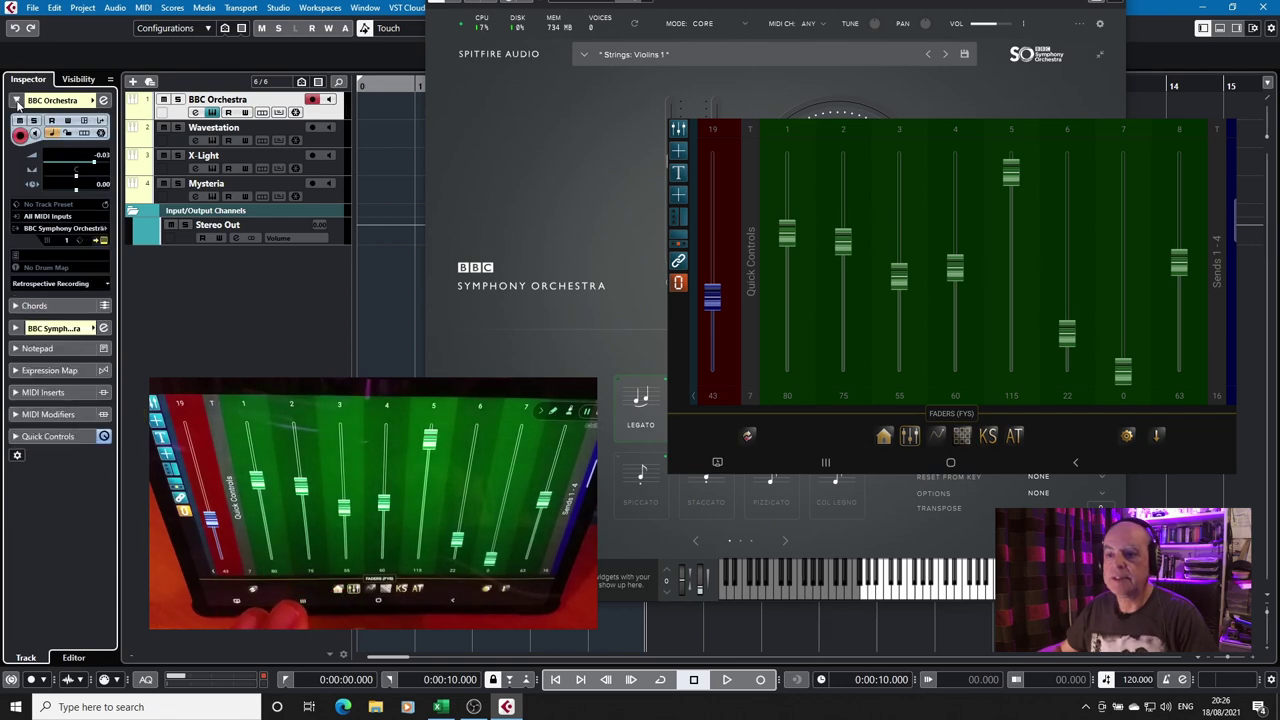
left_click(20, 328)
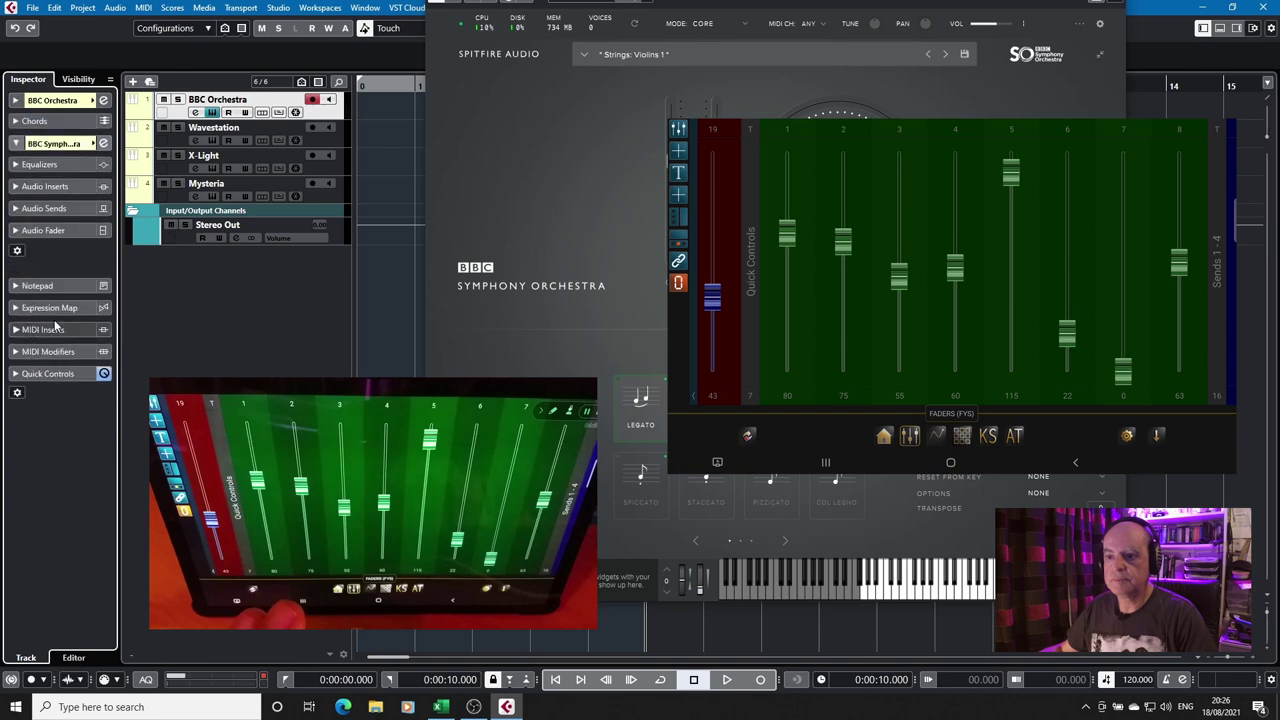
left_click(15, 186)
left_click(50, 232)
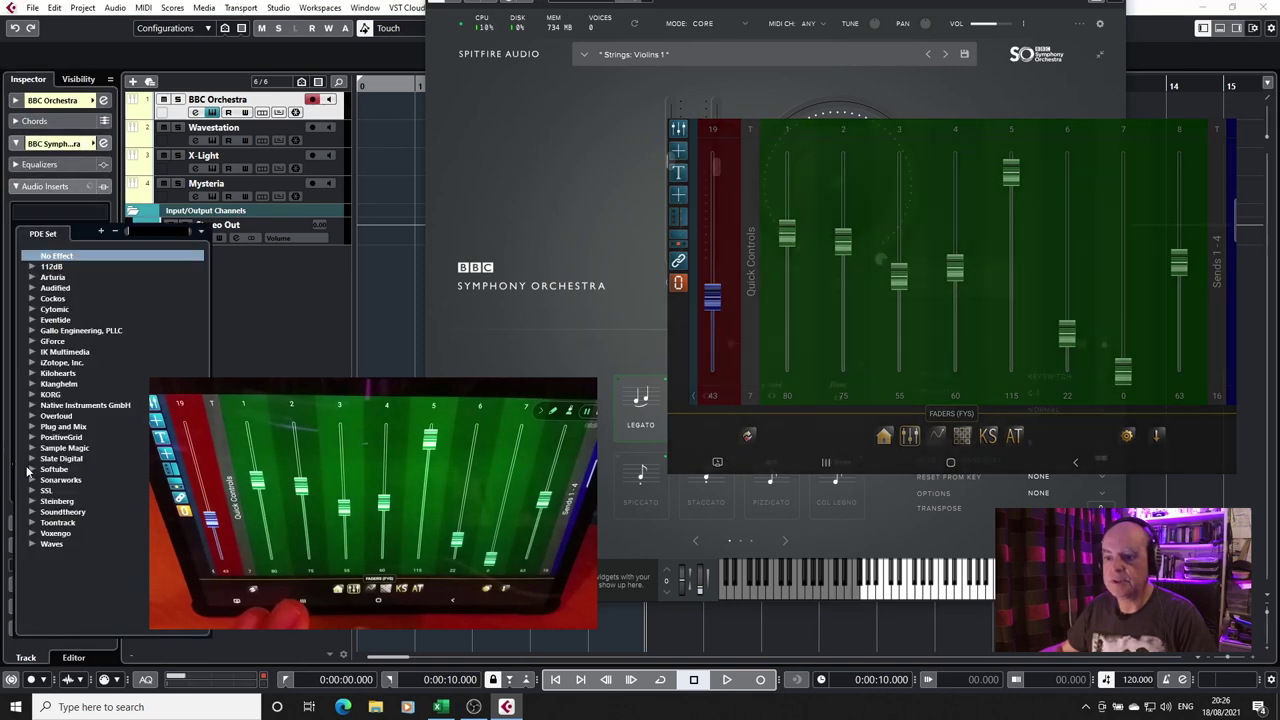
left_click(31, 501)
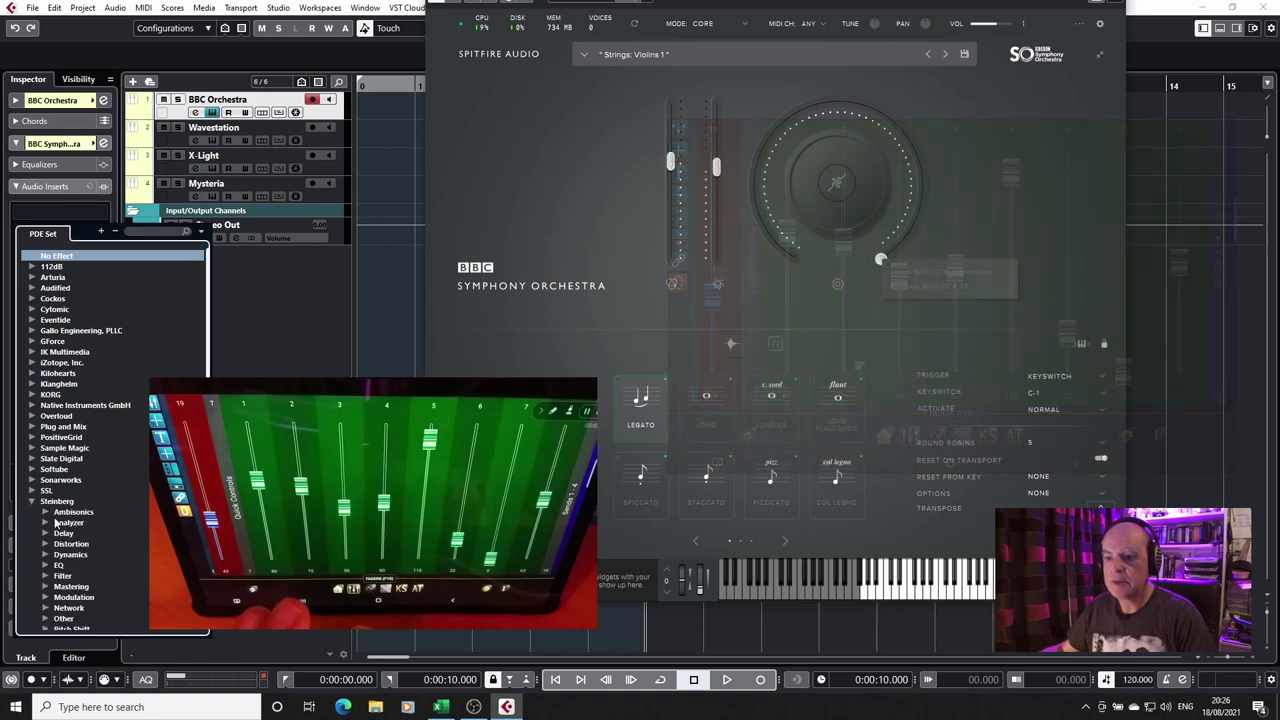
Insert the Steinberg Dynamics Compressor and add its Release to Quick Controls.
left_click(44, 555)
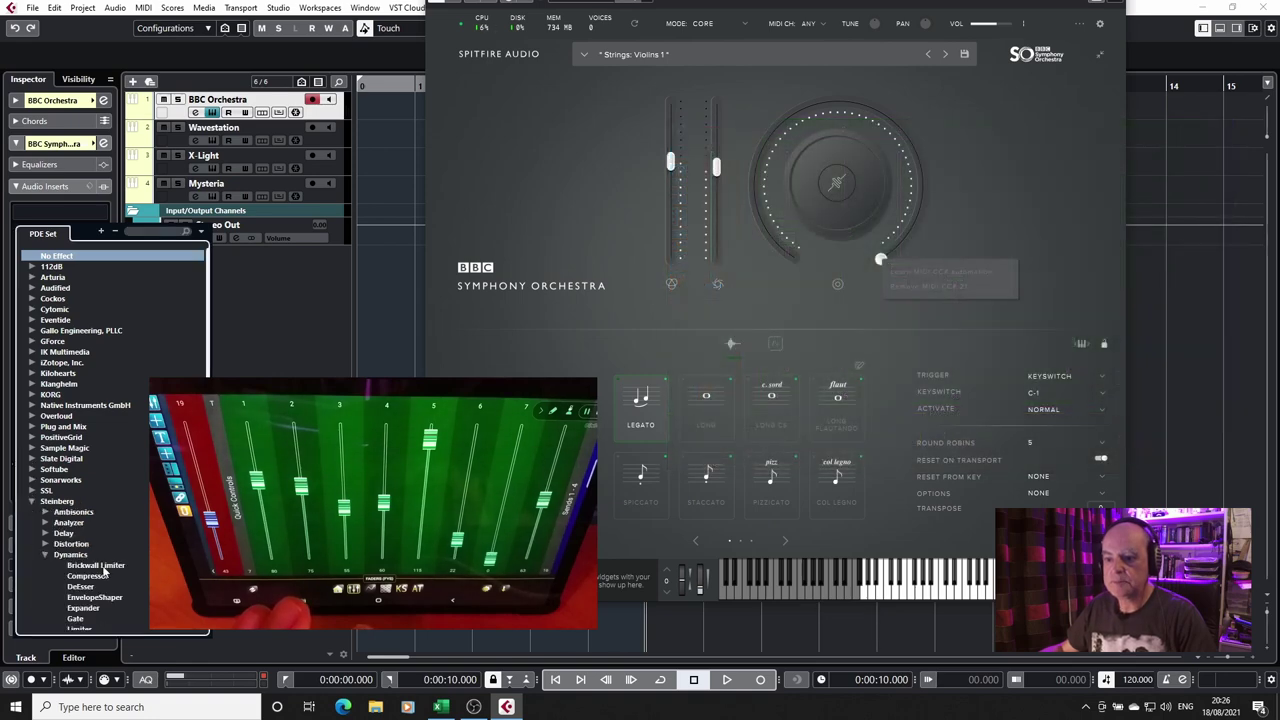
left_click(88, 576)
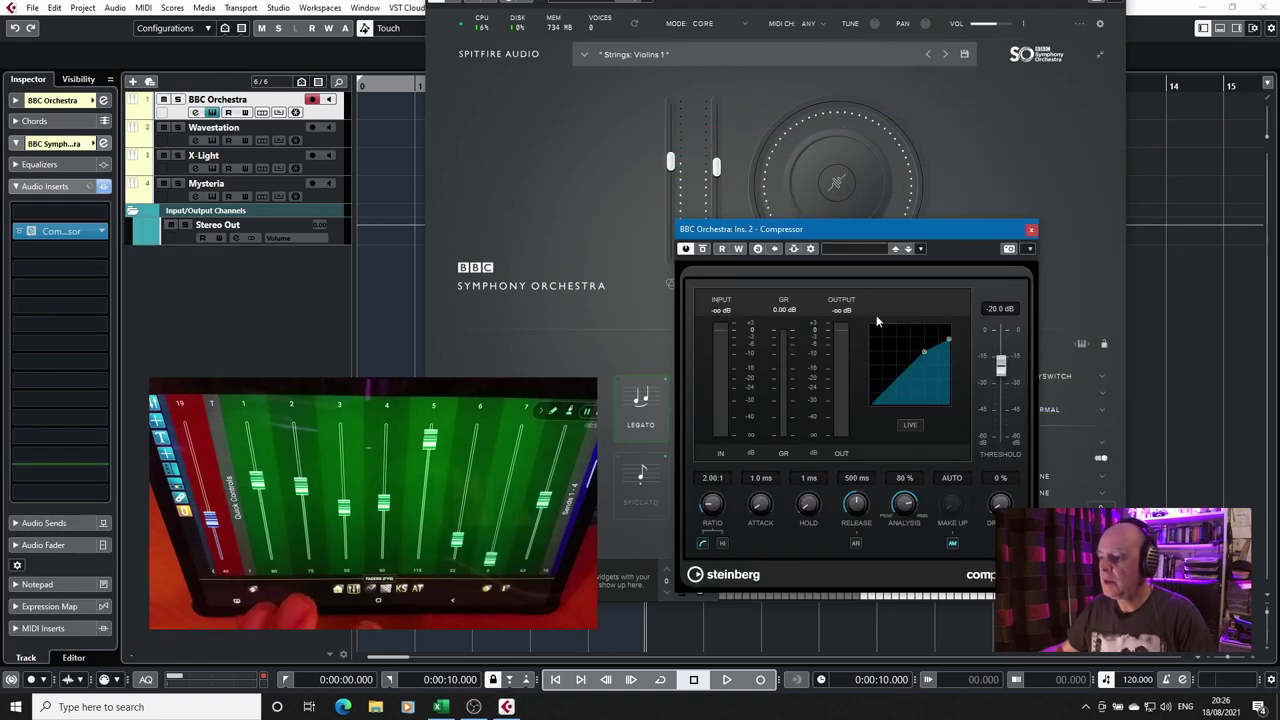
right_click(856, 508)
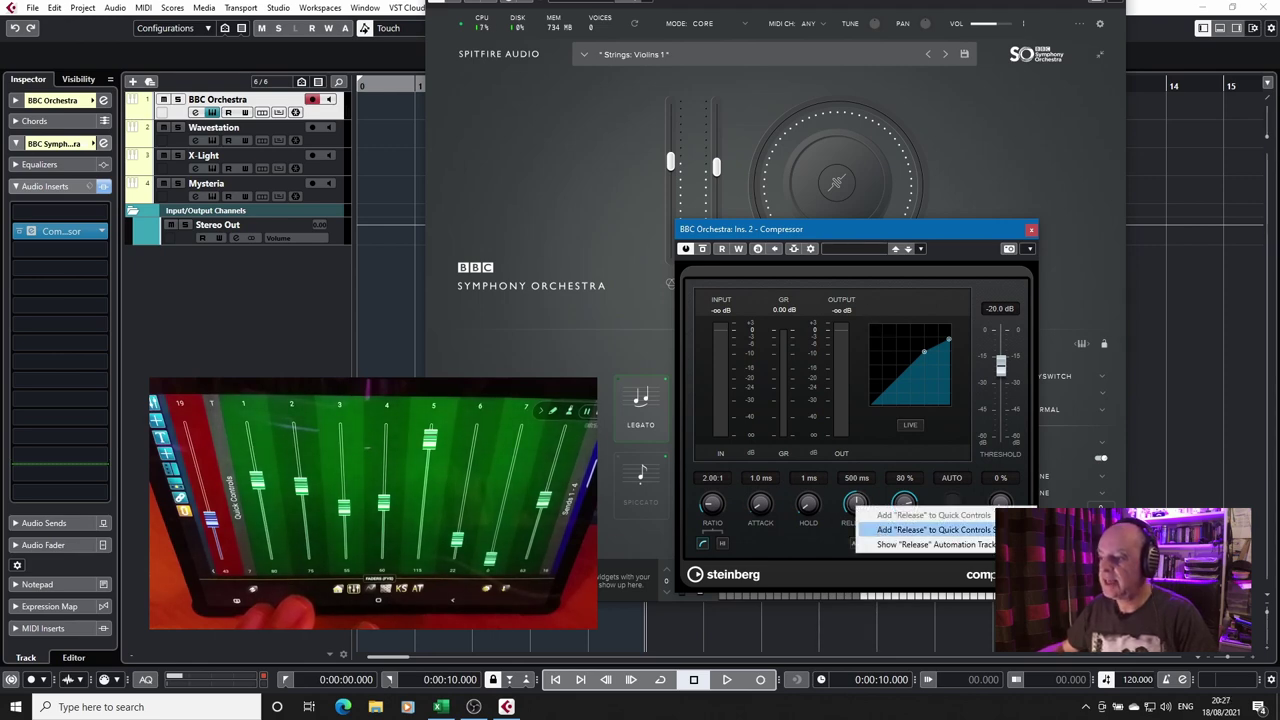
left_click(935, 529)
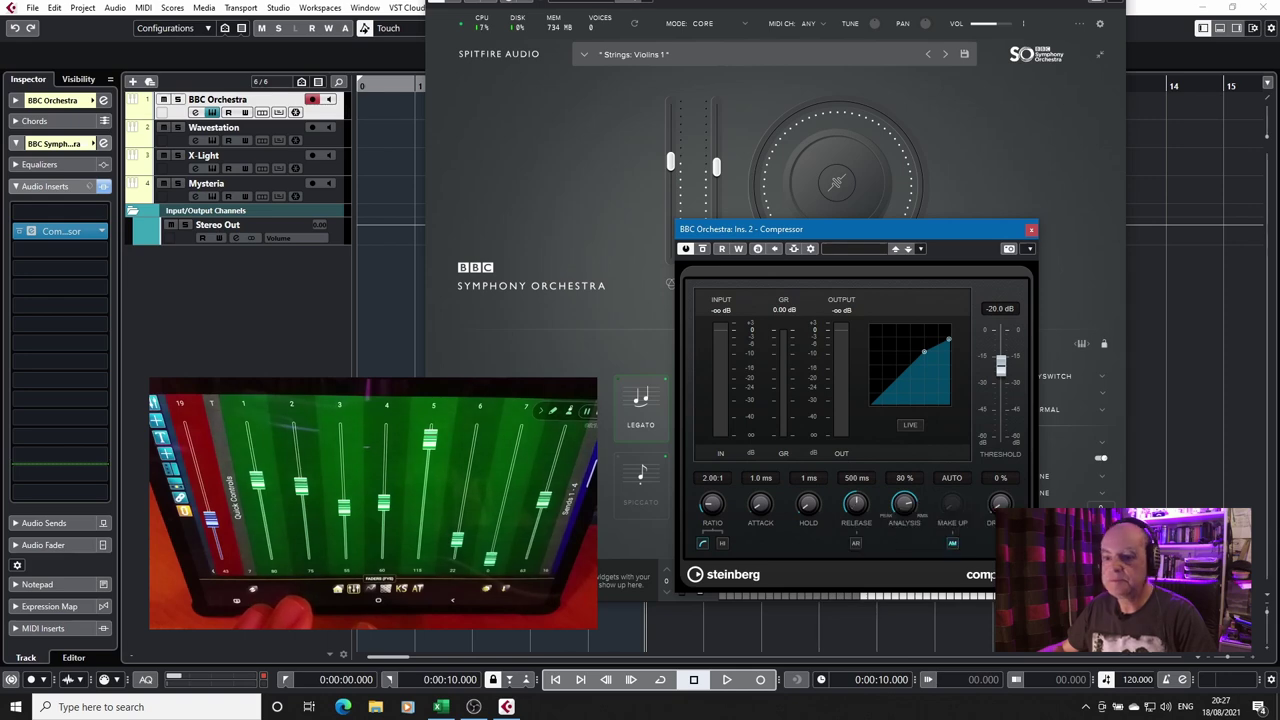
Expand the Inspector's Quick Controls section to show the compressor Release control.
scroll(60, 425, "down", 2)
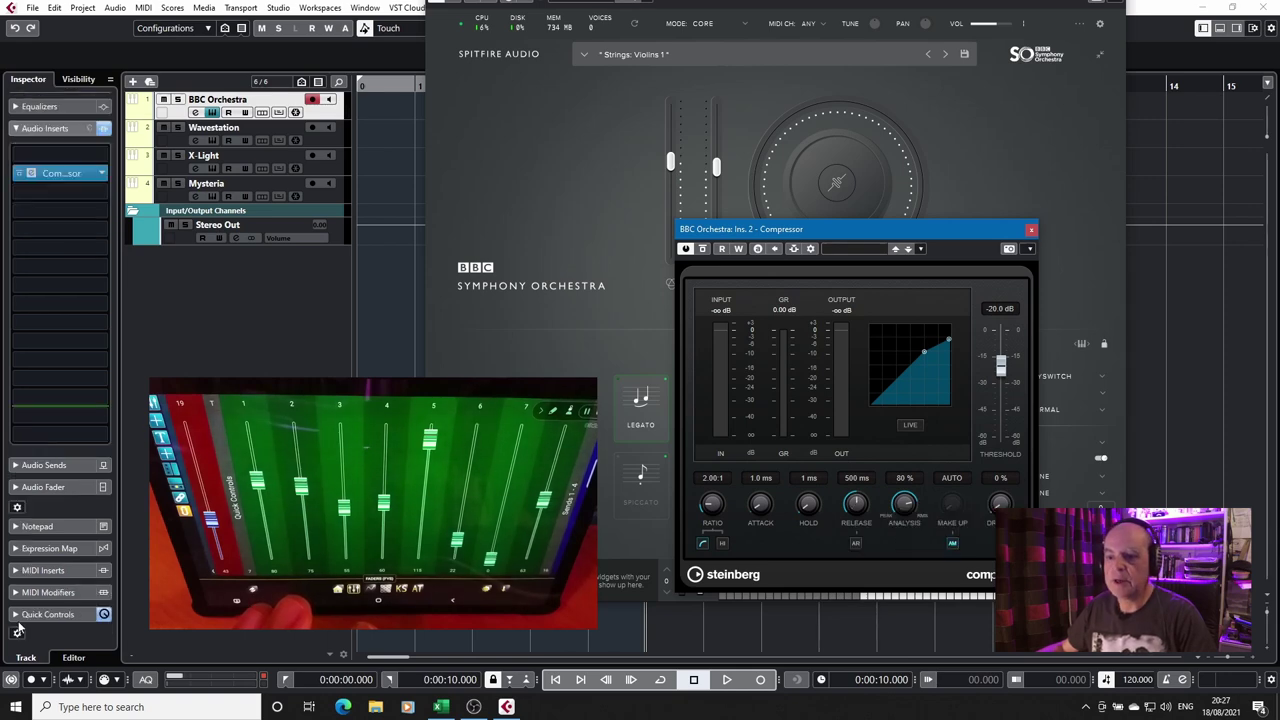
left_click(16, 614)
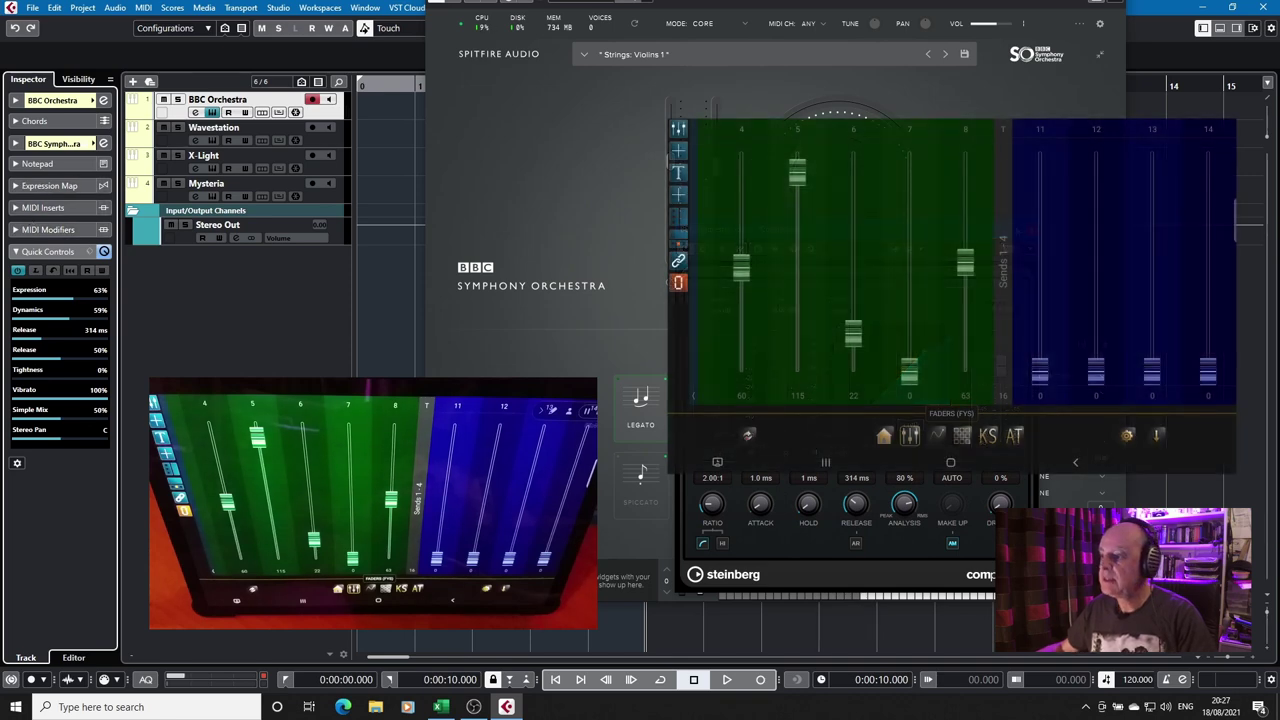
Hide the Quick Controls parameters in the BBC Orchestra track's Inspector.
left_click(14, 251)
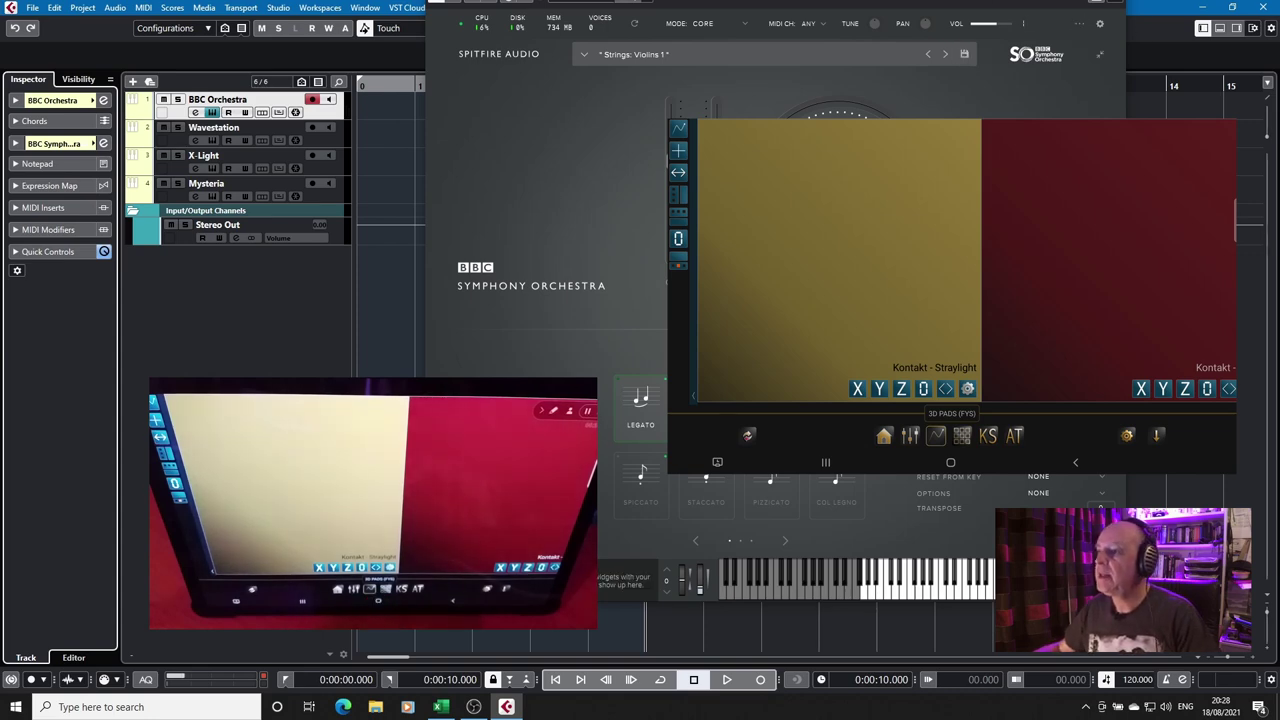
Move and close the BBC Symphony Orchestra window, then make X-Light the active track.
left_click_drag(1016, 5, 1008, 38)
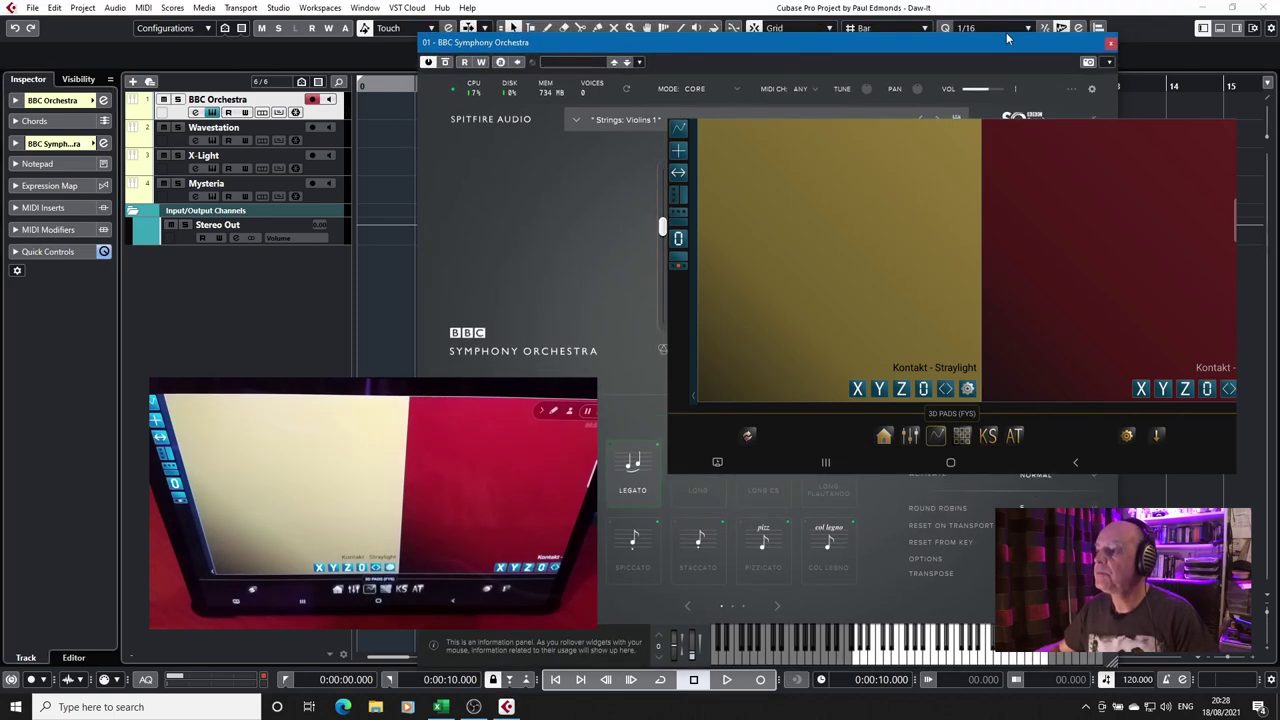
left_click(1111, 46)
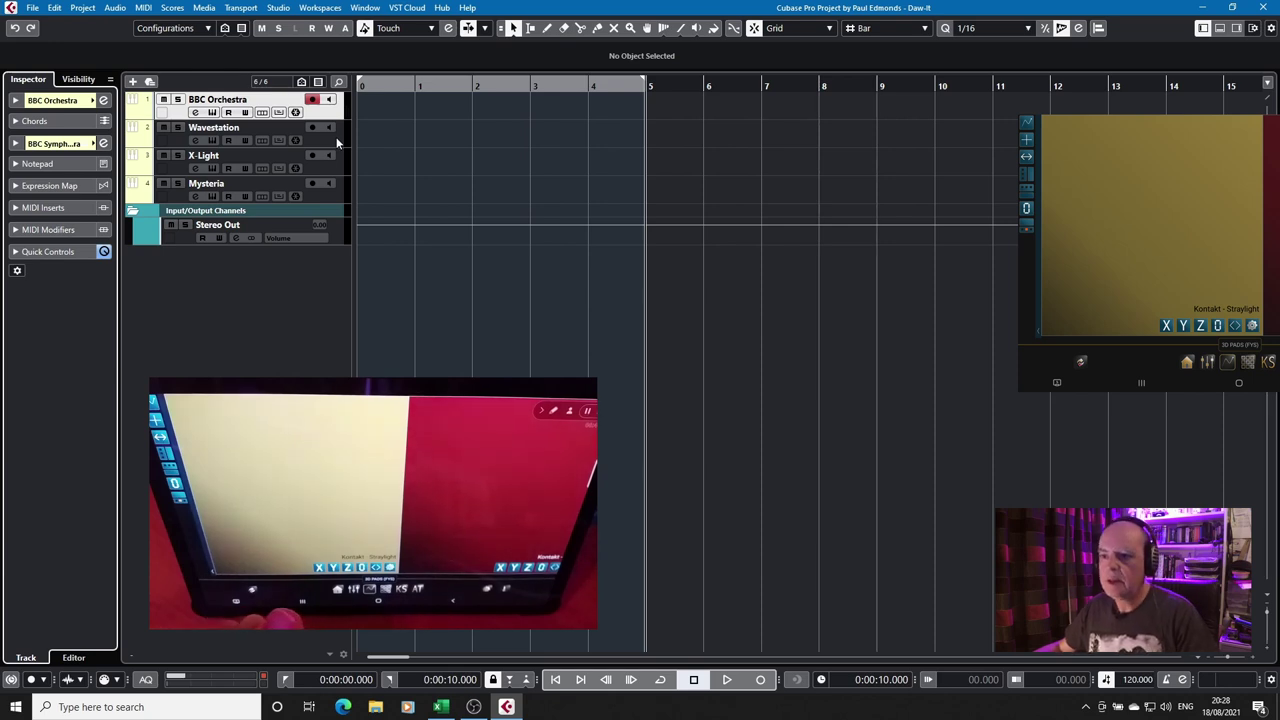
left_click(335, 163)
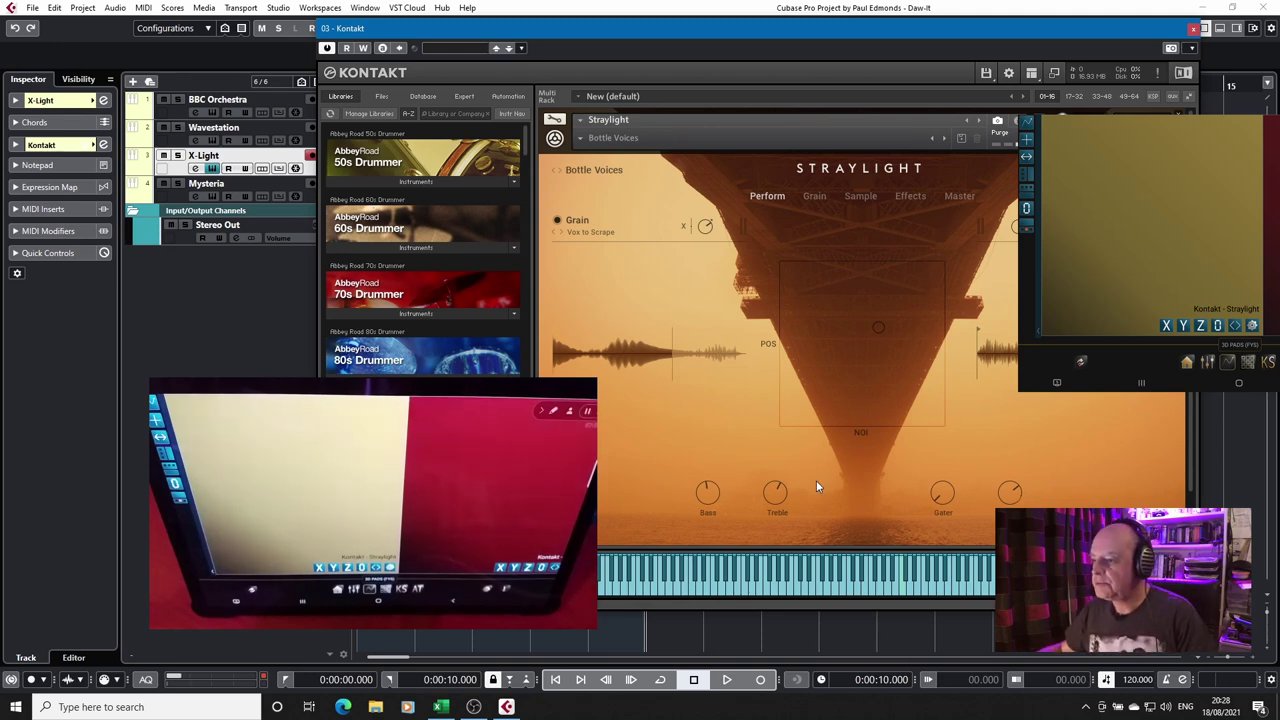
Check Straylight's Master and Perform pages, then close the Kontakt window.
left_click(960, 196)
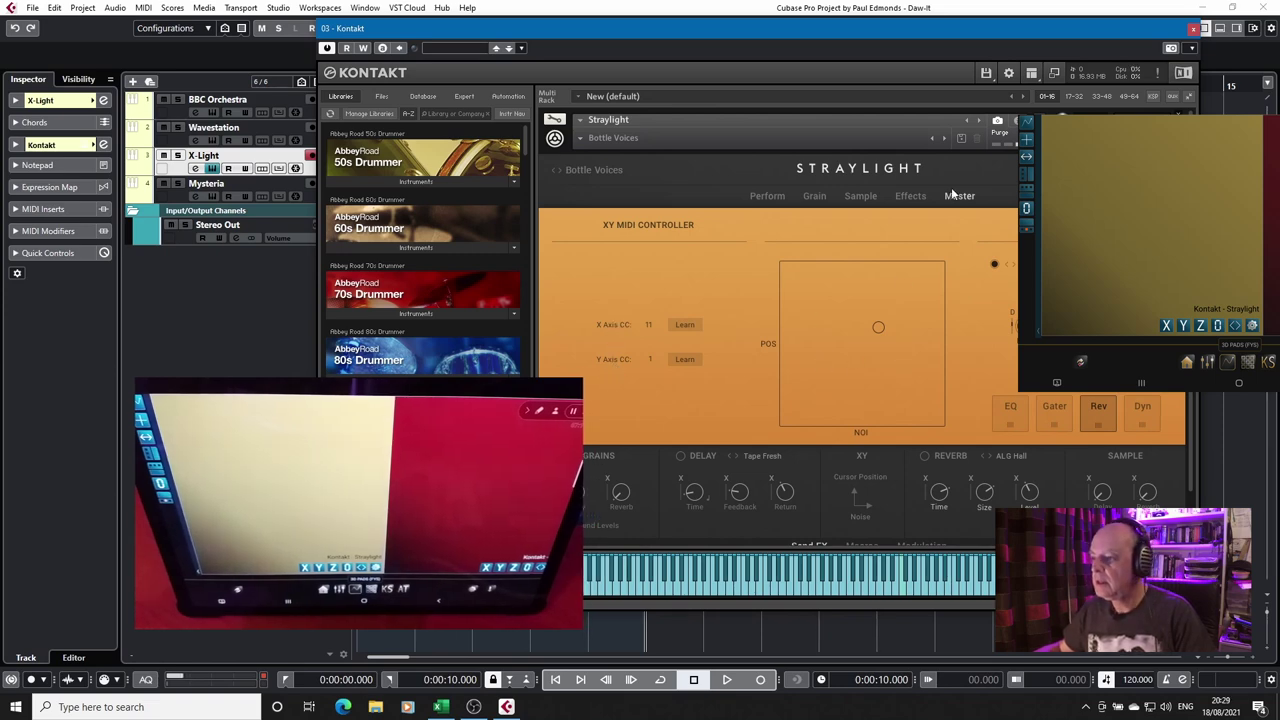
left_click(765, 195)
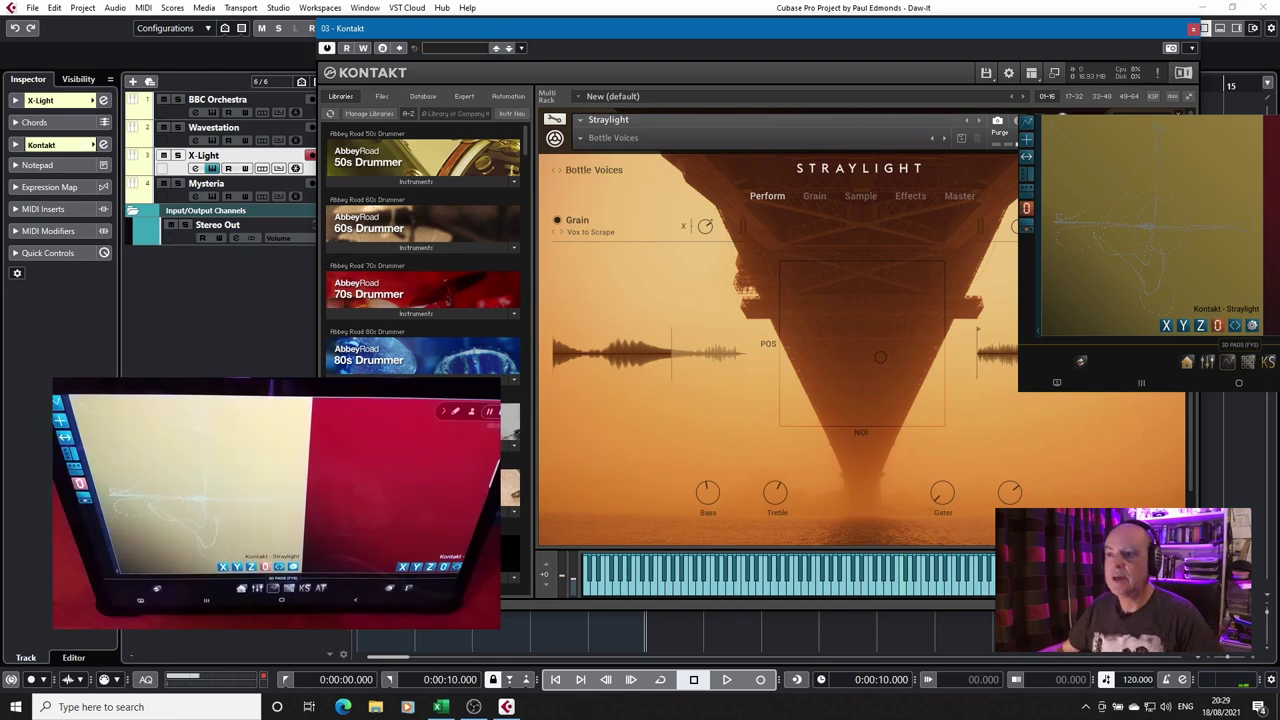
left_click(1192, 30)
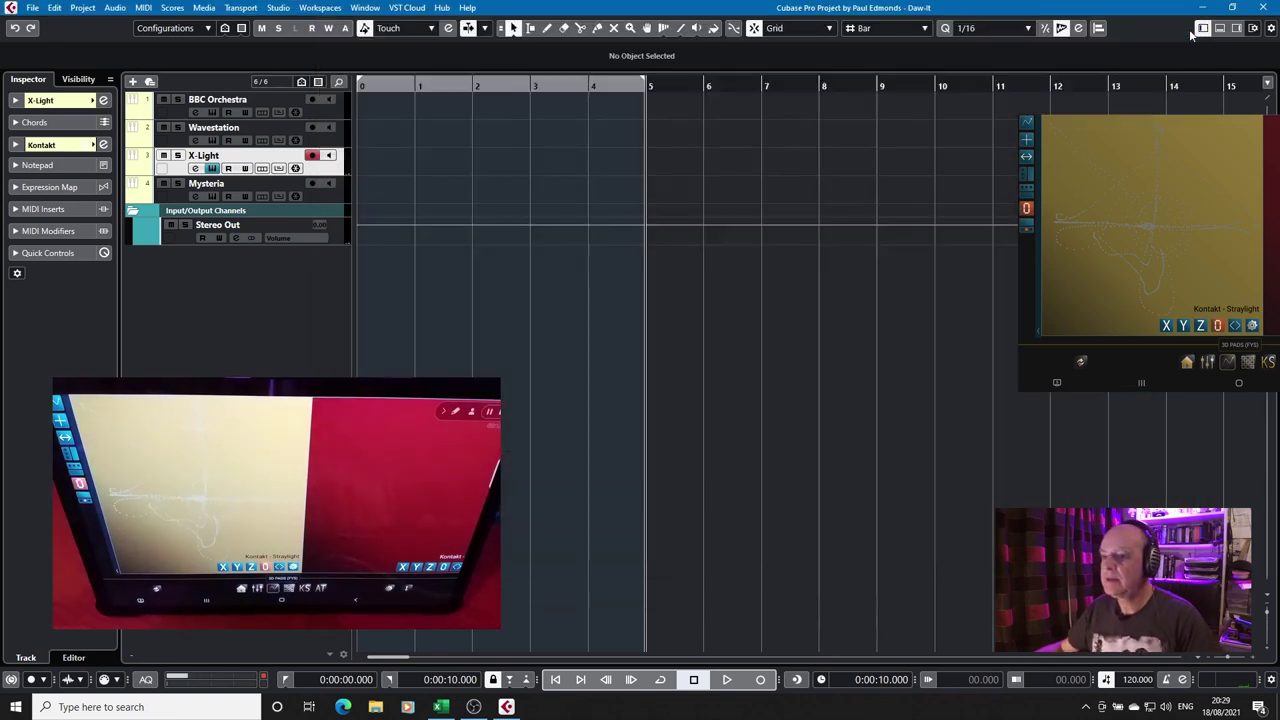
Make Mysteria active, view its Kontakt FX page, then close the instrument window.
left_click(339, 197)
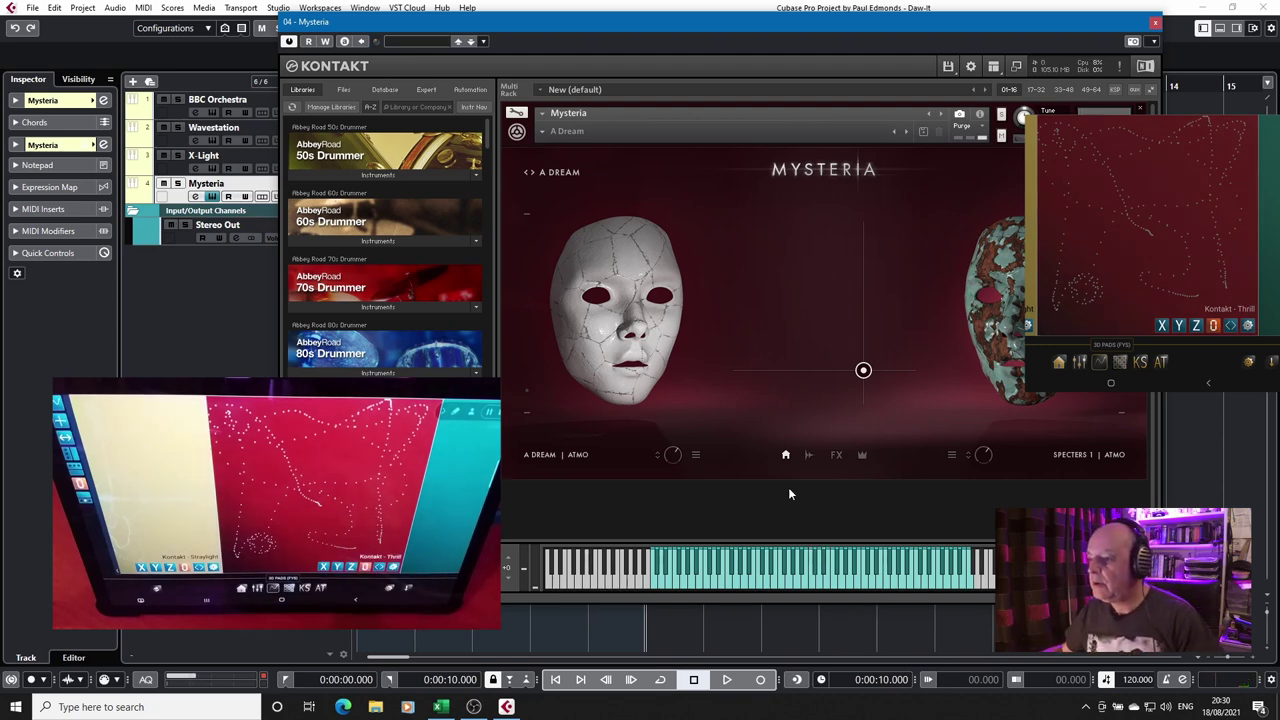
left_click(862, 456)
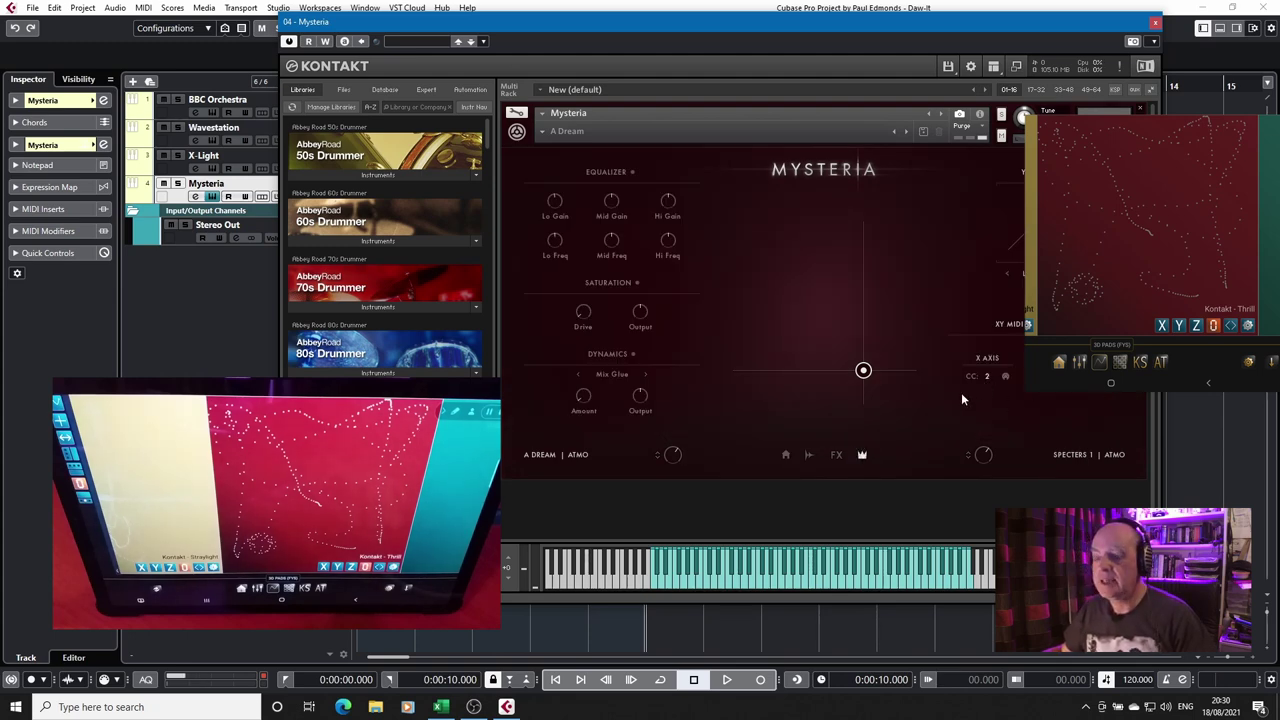
left_click(1155, 24)
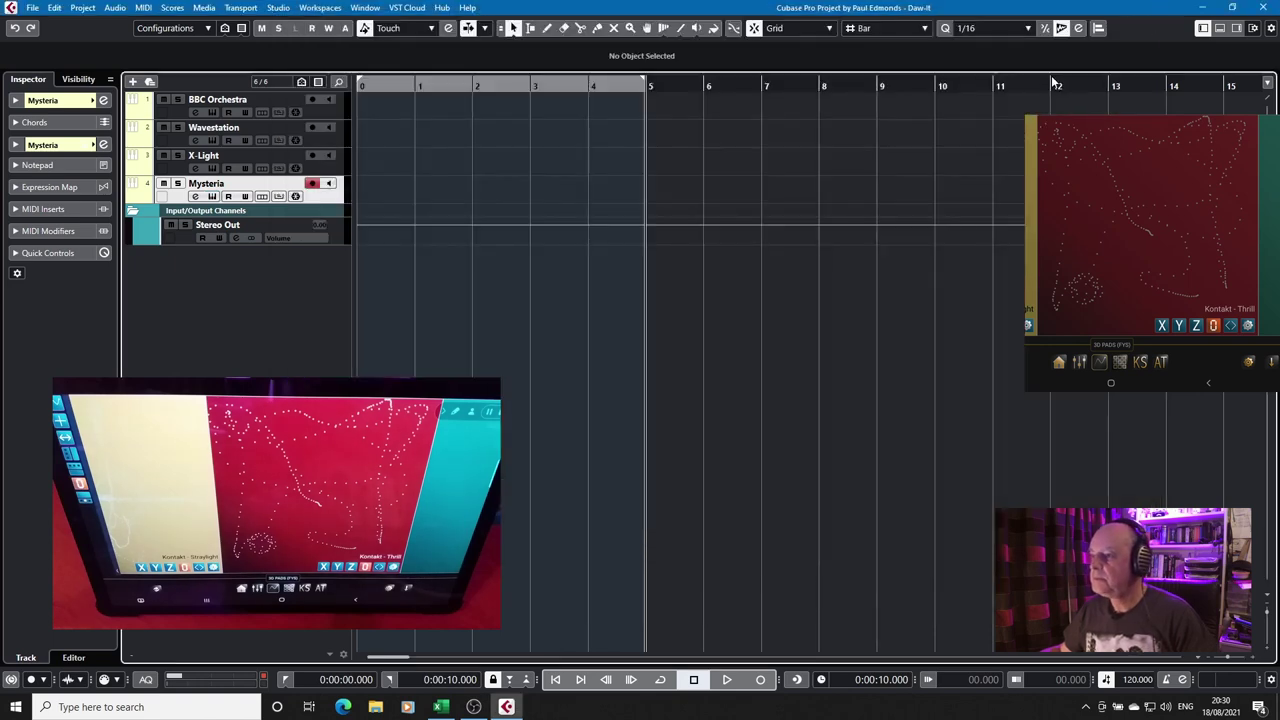
Make Wavestation the active track and open its Korg Wavestation editor.
left_click(333, 142)
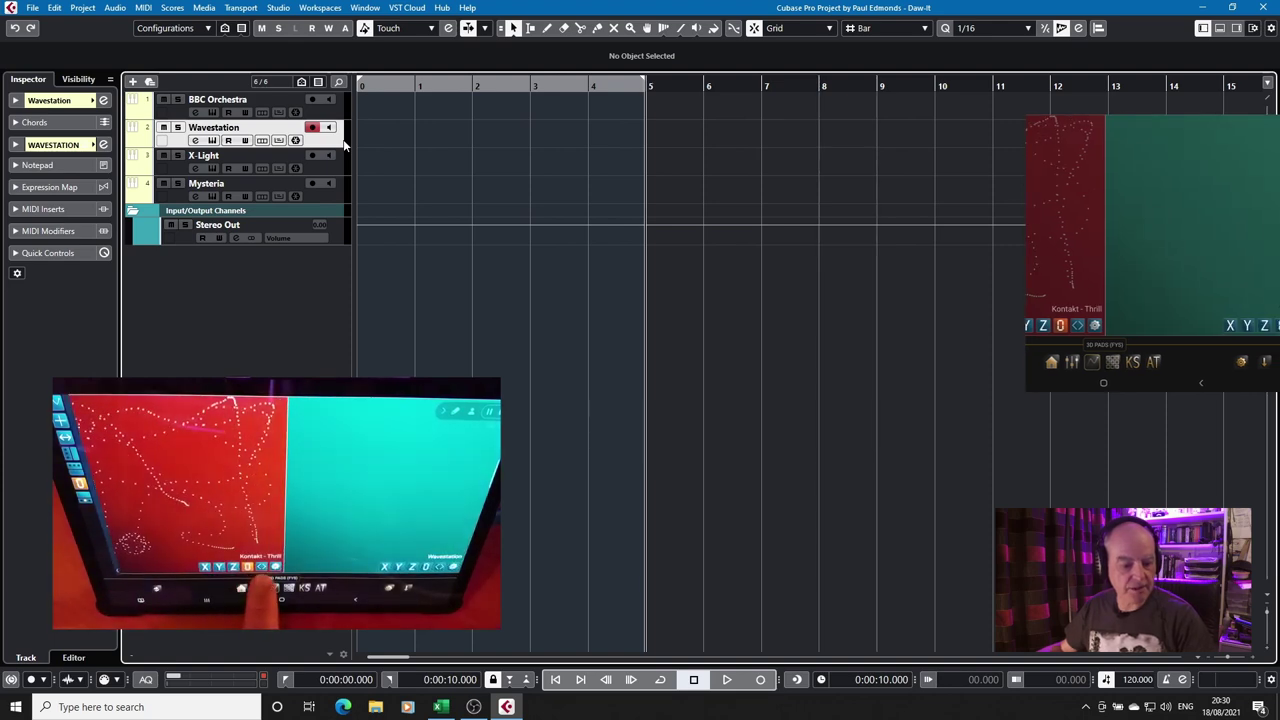
left_click(212, 141)
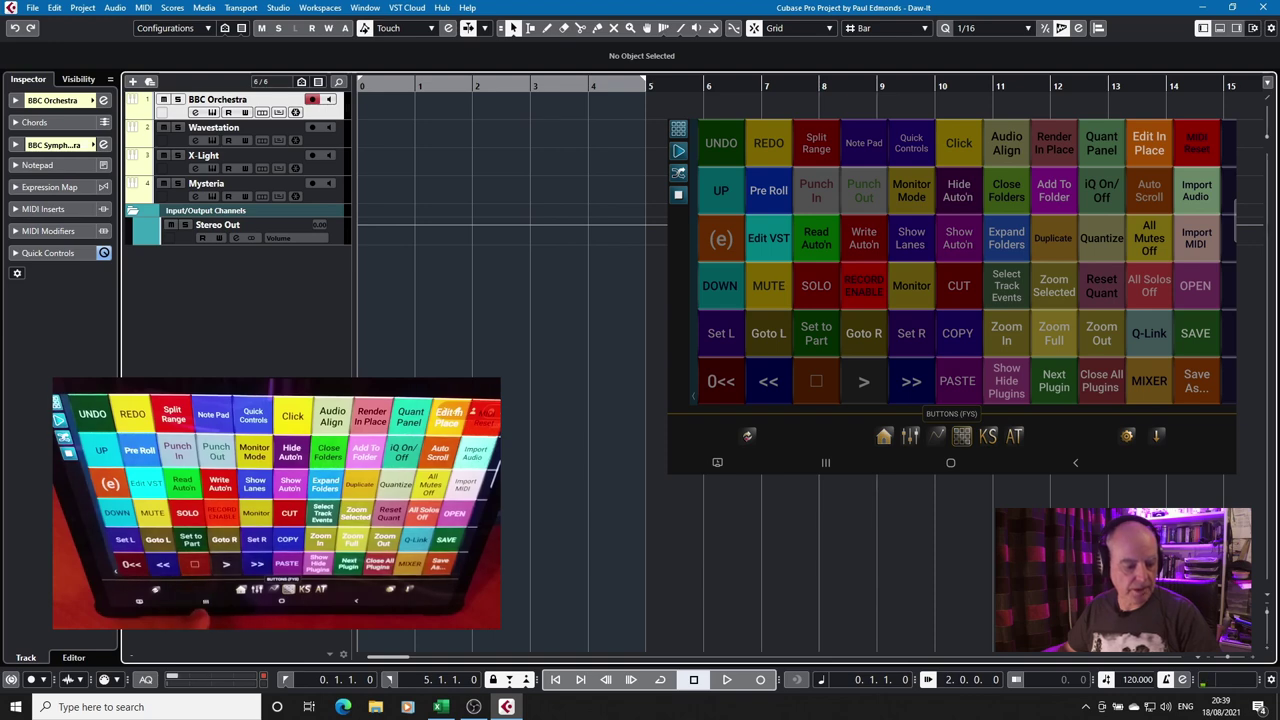
Play and record on the BBC Orchestra track, then delete the recorded MIDI part.
key("space")
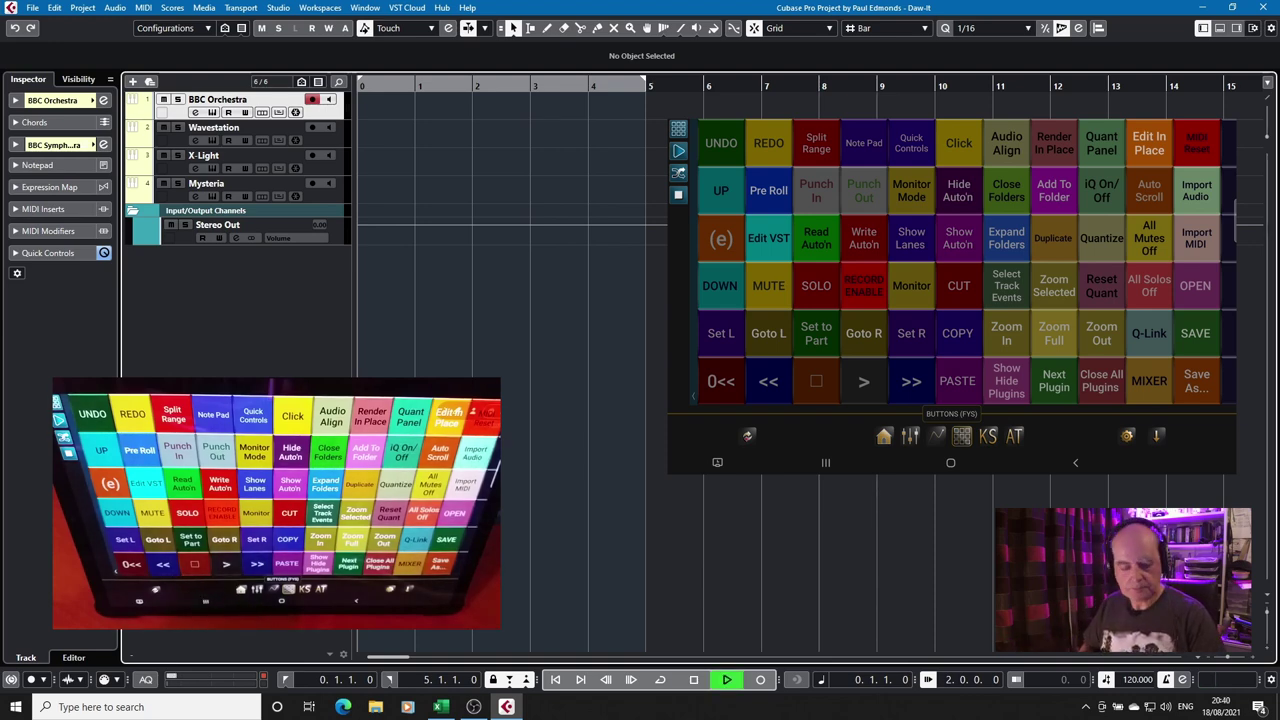
key("KP_Multiply")
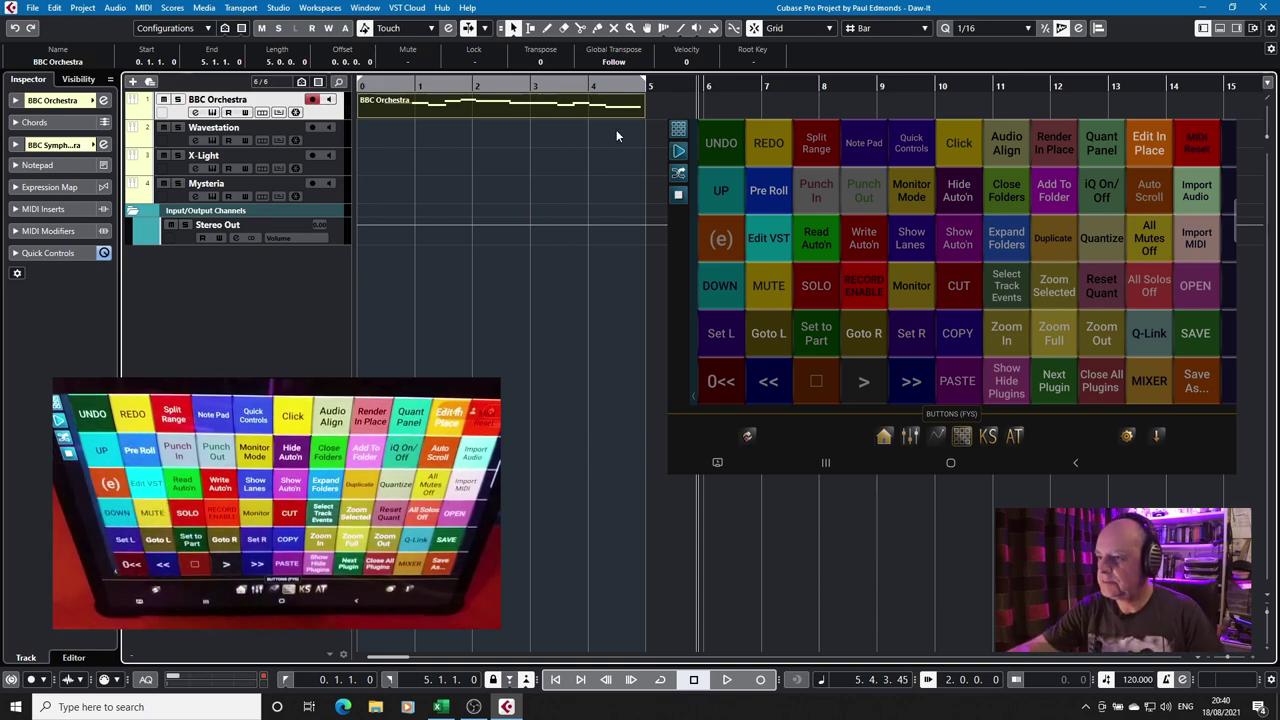
key("Delete")
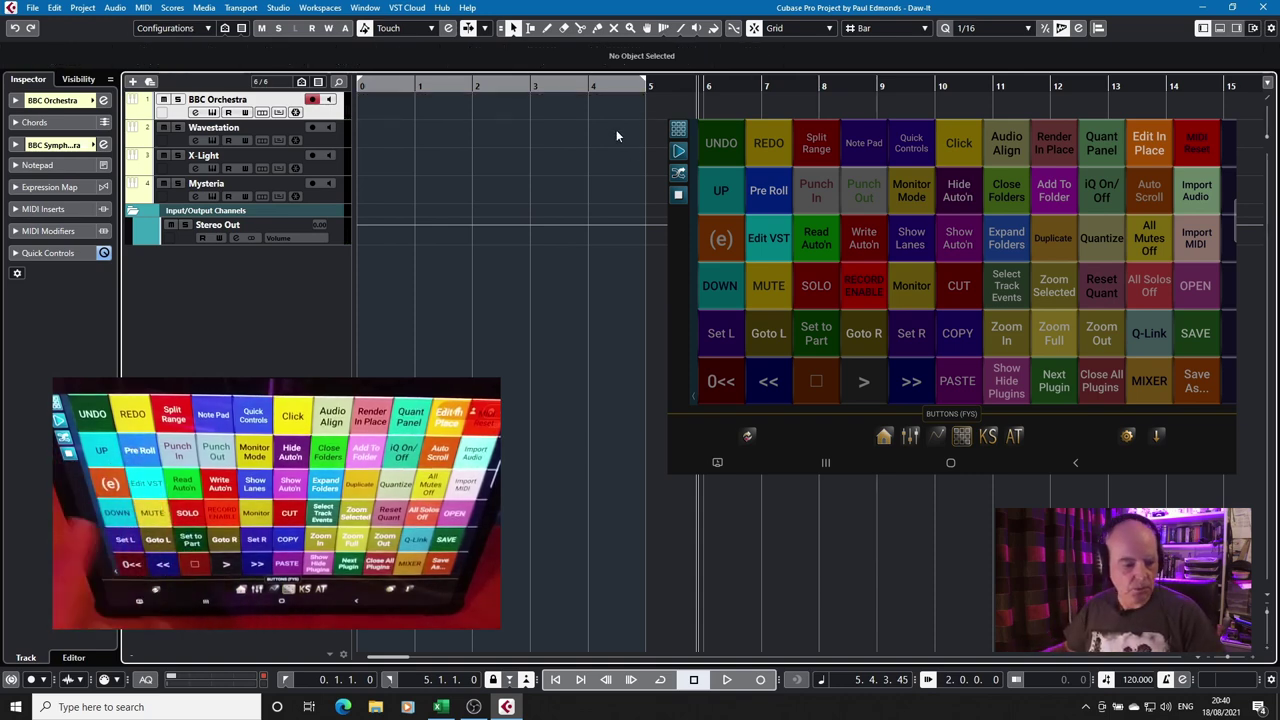
Open the BBC Symphony Orchestra window showing the Brass: Horn Legato (Extended) patch.
key("Return")
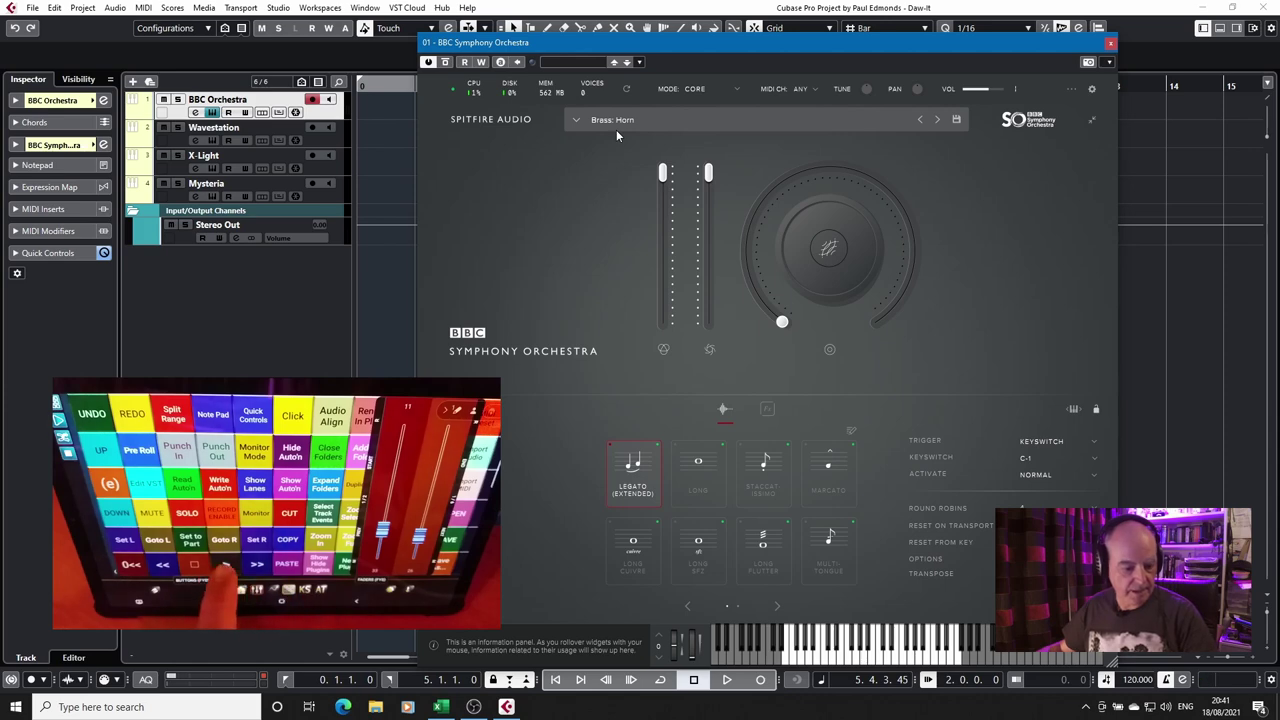
Play the project briefly, stop, and return the playhead to the start.
key("space")
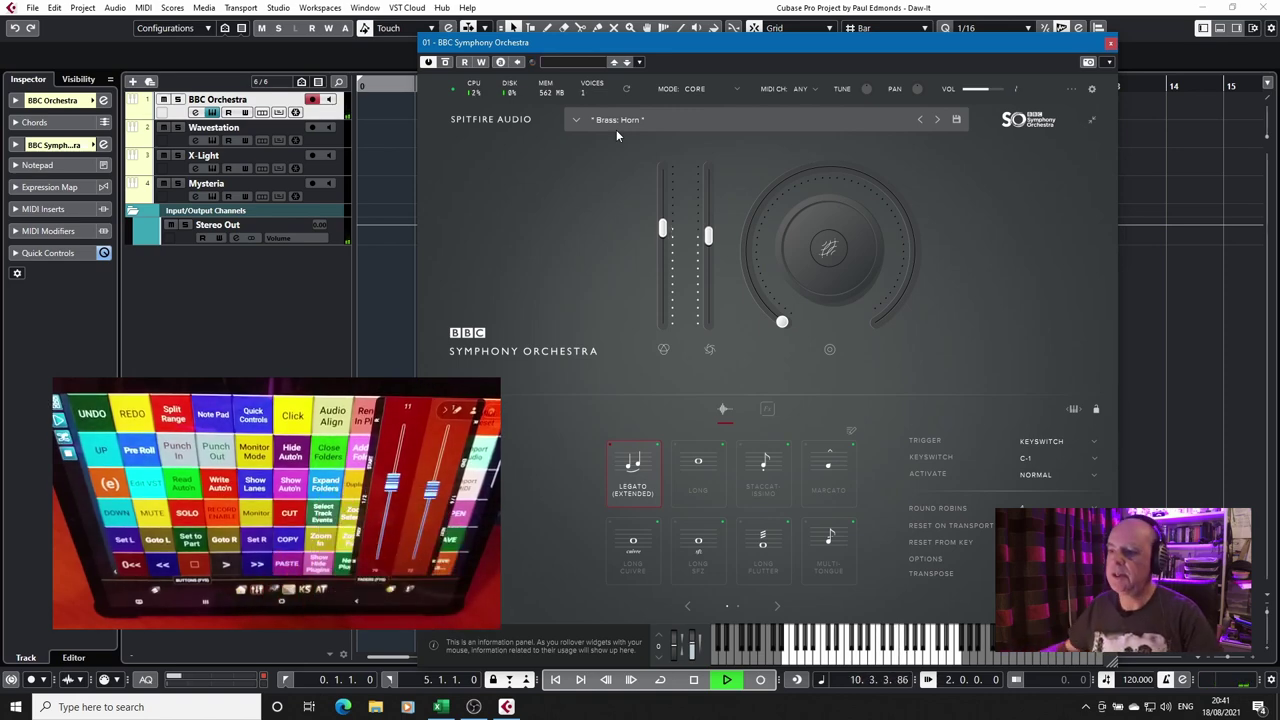
key("space")
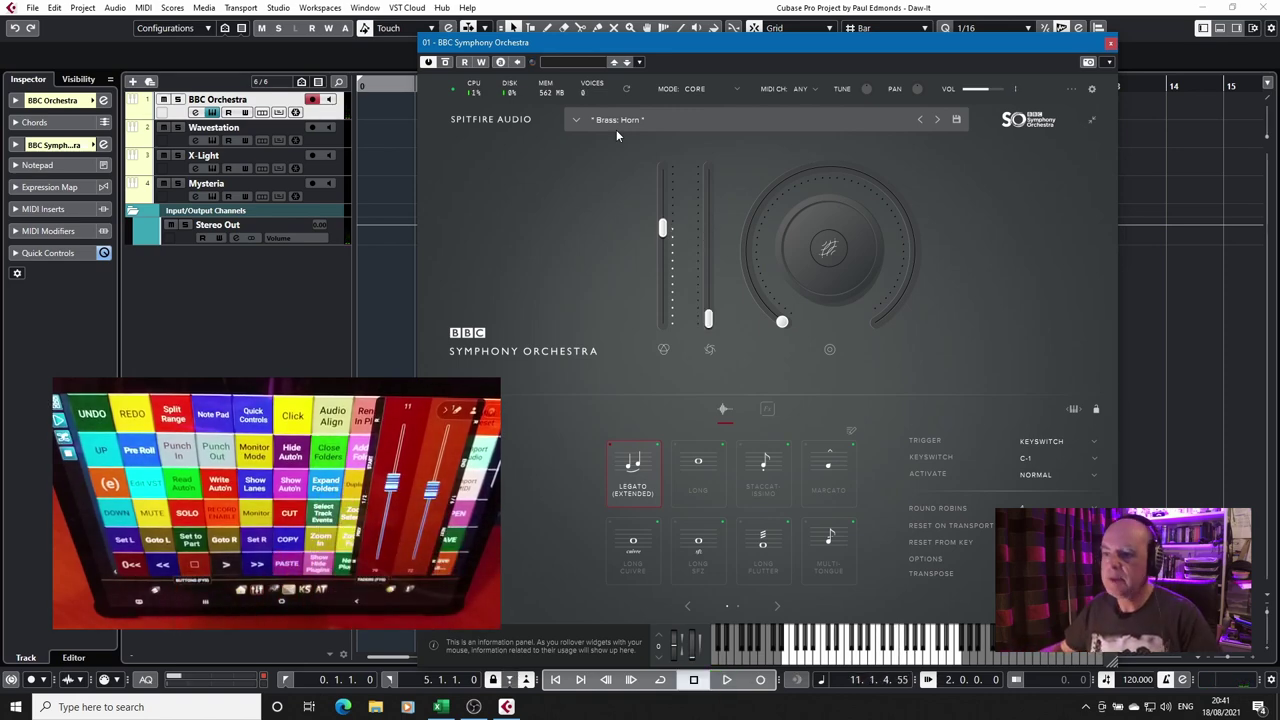
key("Home")
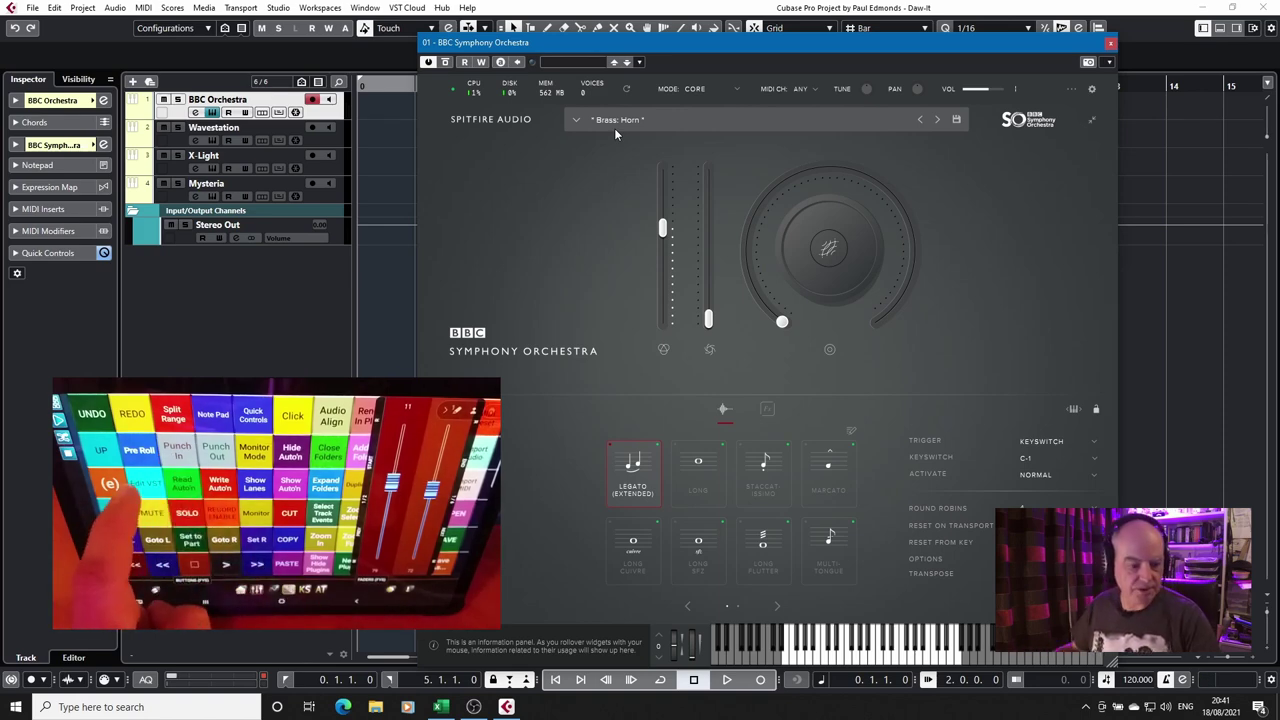
Close the BBC SO window and record a MIDI part from bar 1 to bar 5.
key("e")
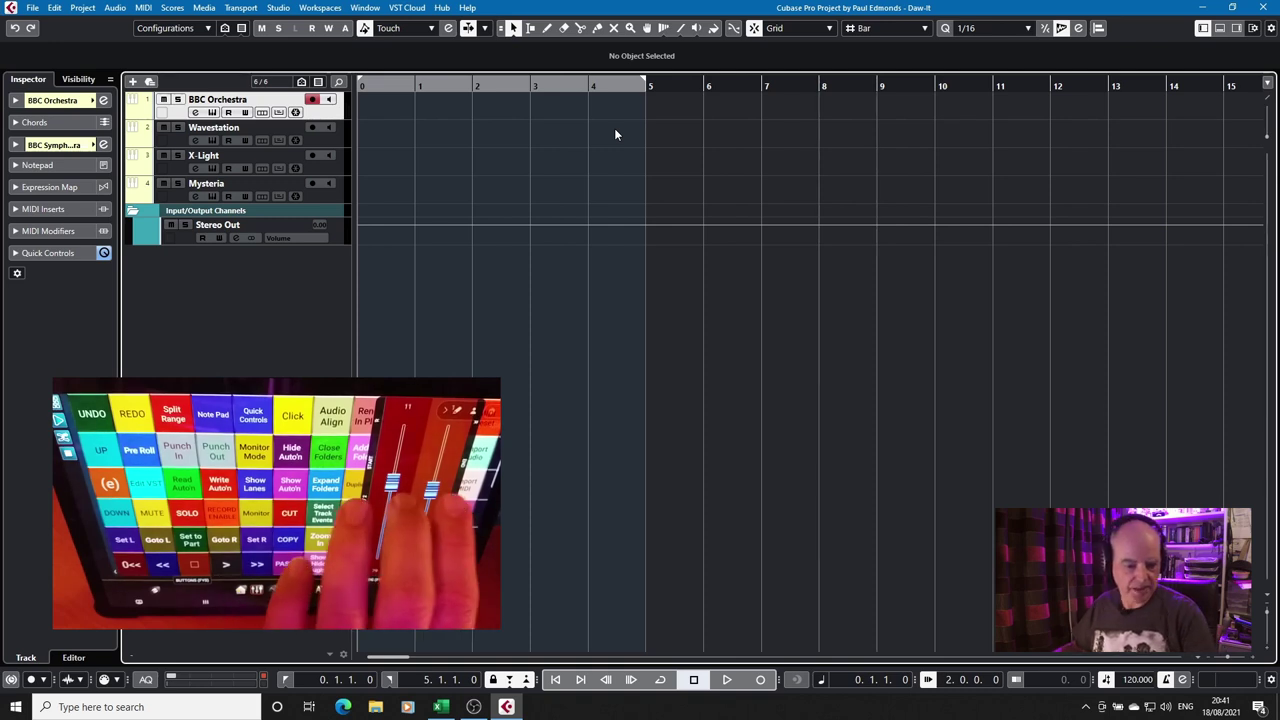
key("space")
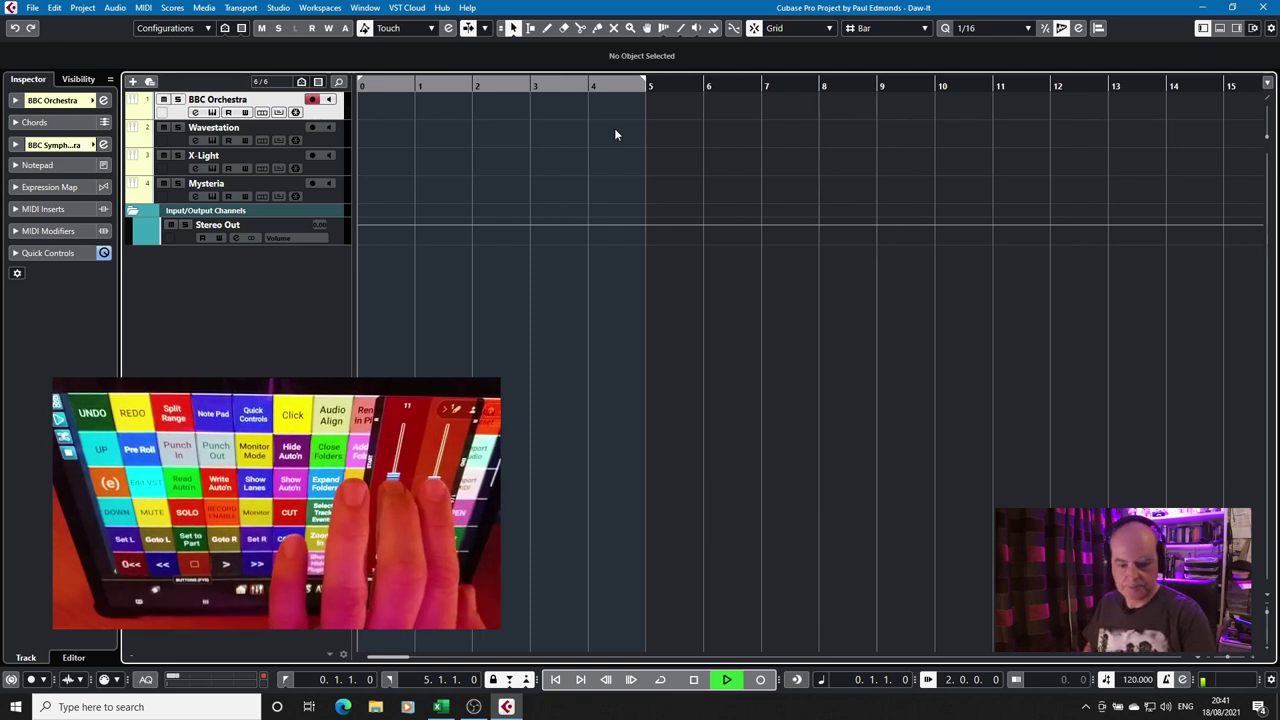
key("KP_Multiply")
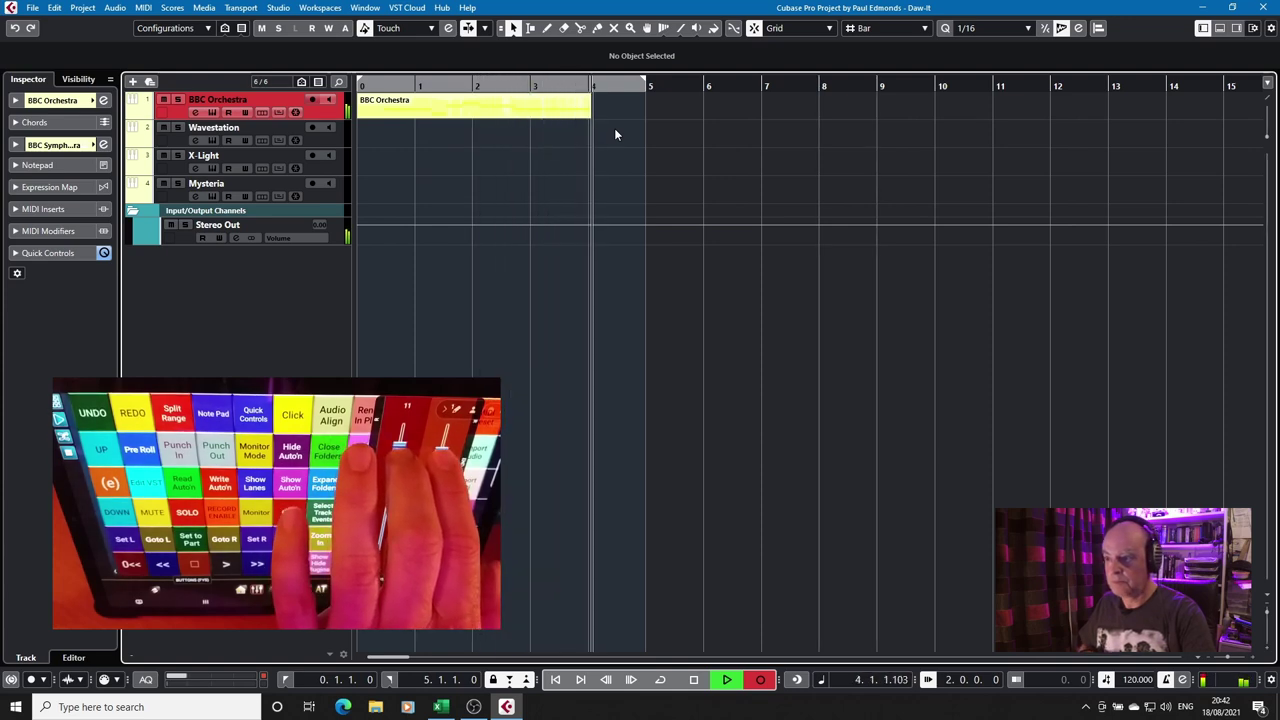
key("KP_Multiply")
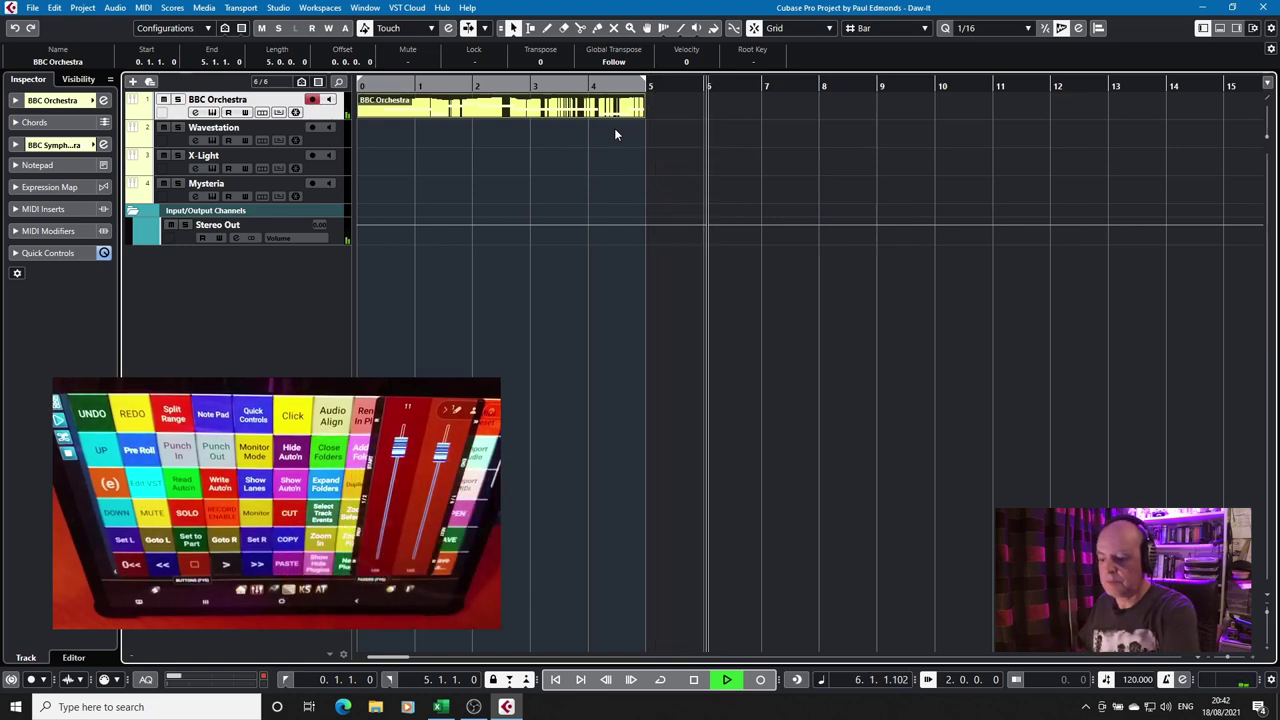
Stop at the project start, toggle lanes on and off, and show the Volume automation lane.
key("KP_0")
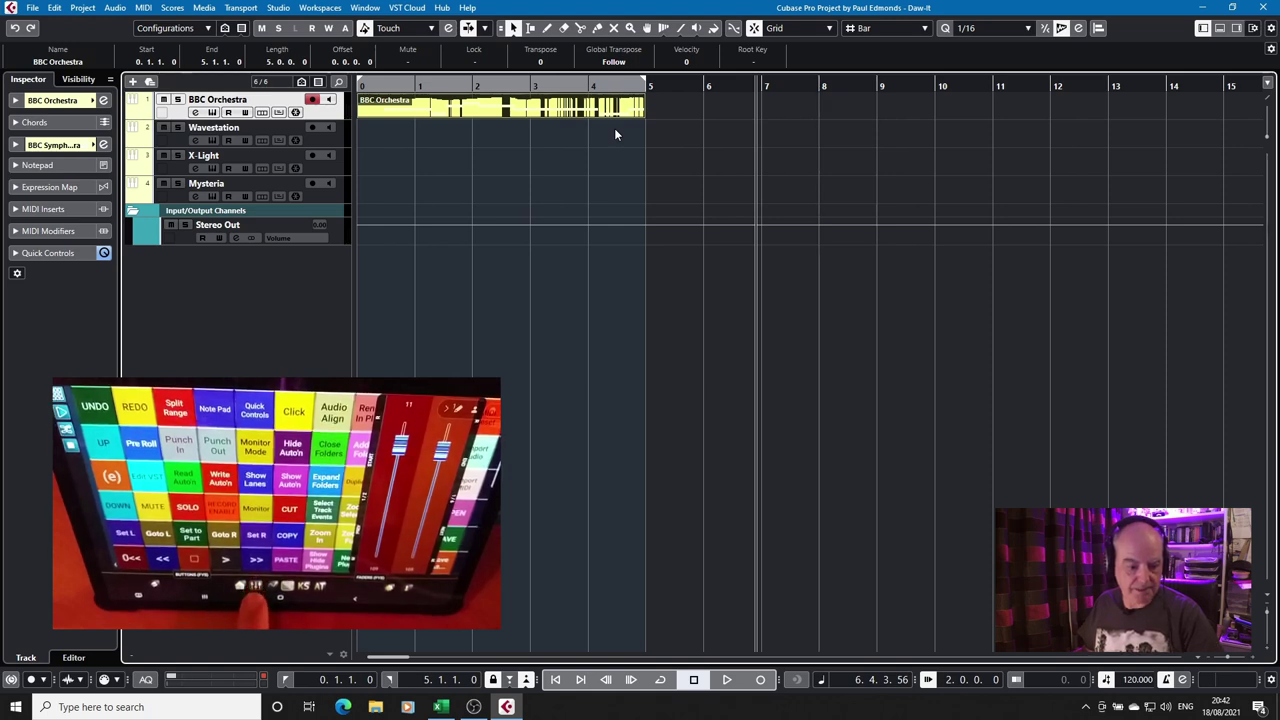
key("Home")
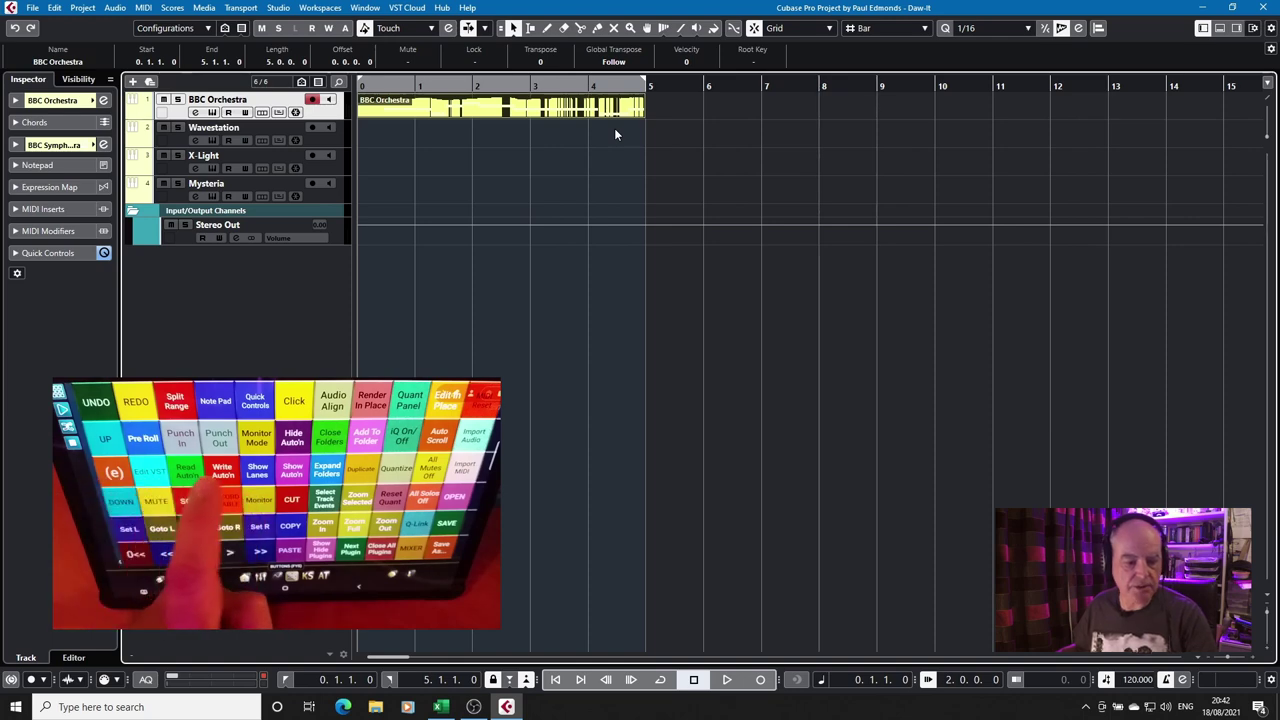
key("ctrl+shift+l")
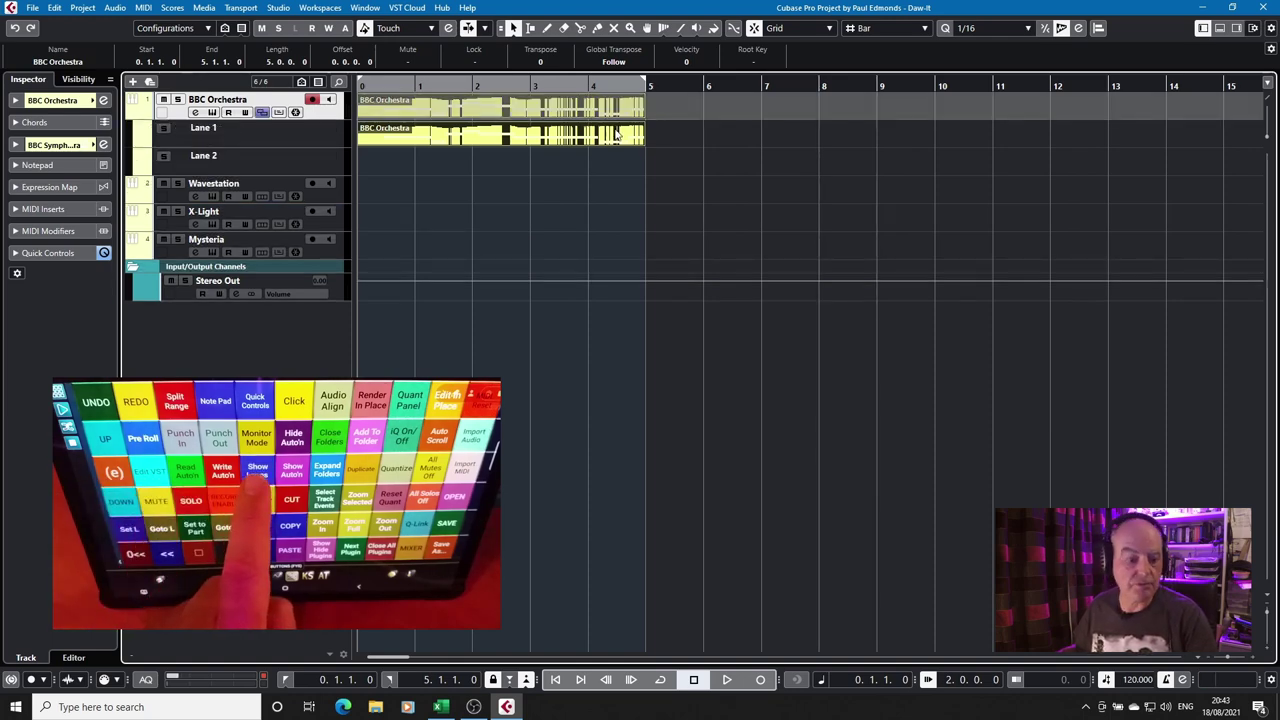
key("ctrl+shift+l")
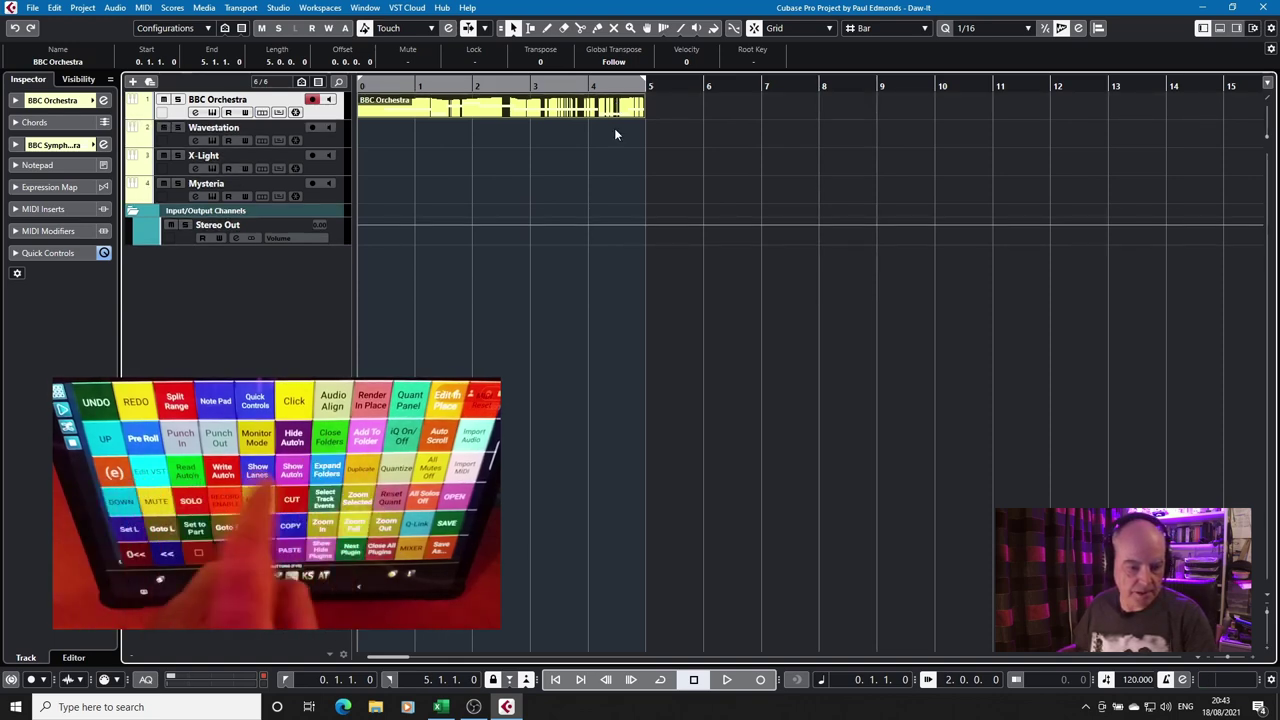
key("a")
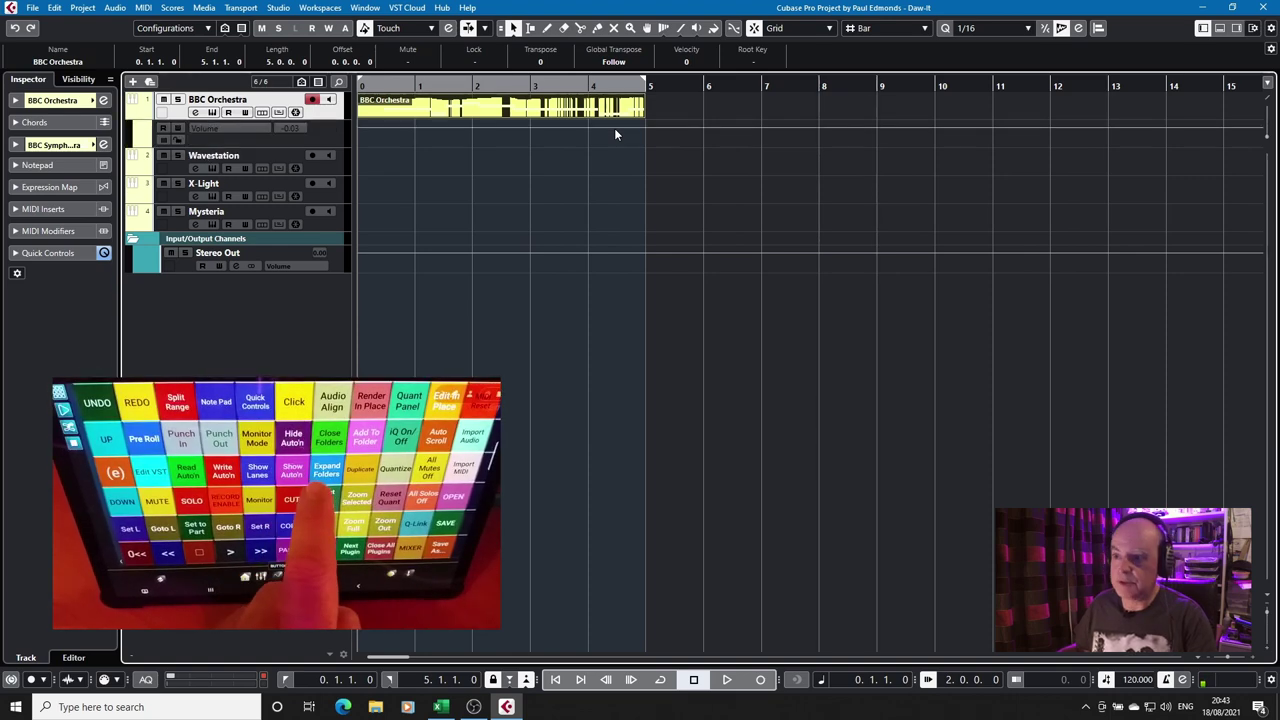
double_click(423, 113)
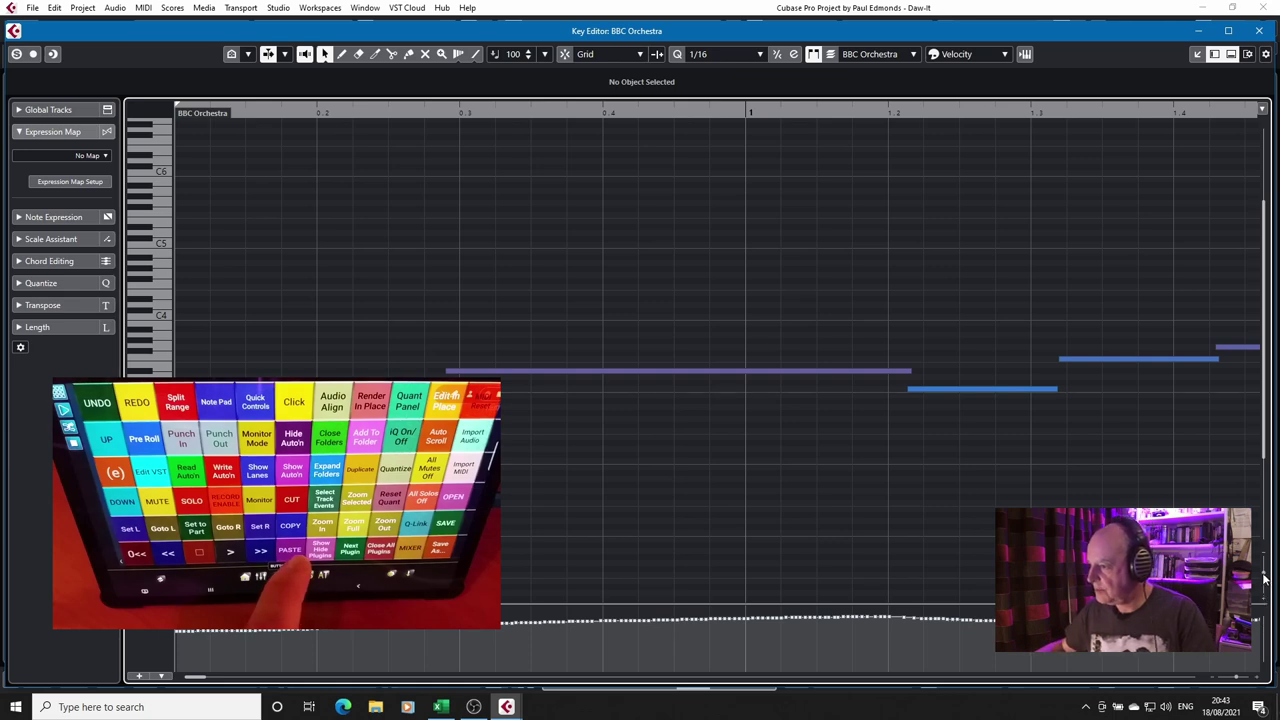
scroll(1237, 680, "down", 6)
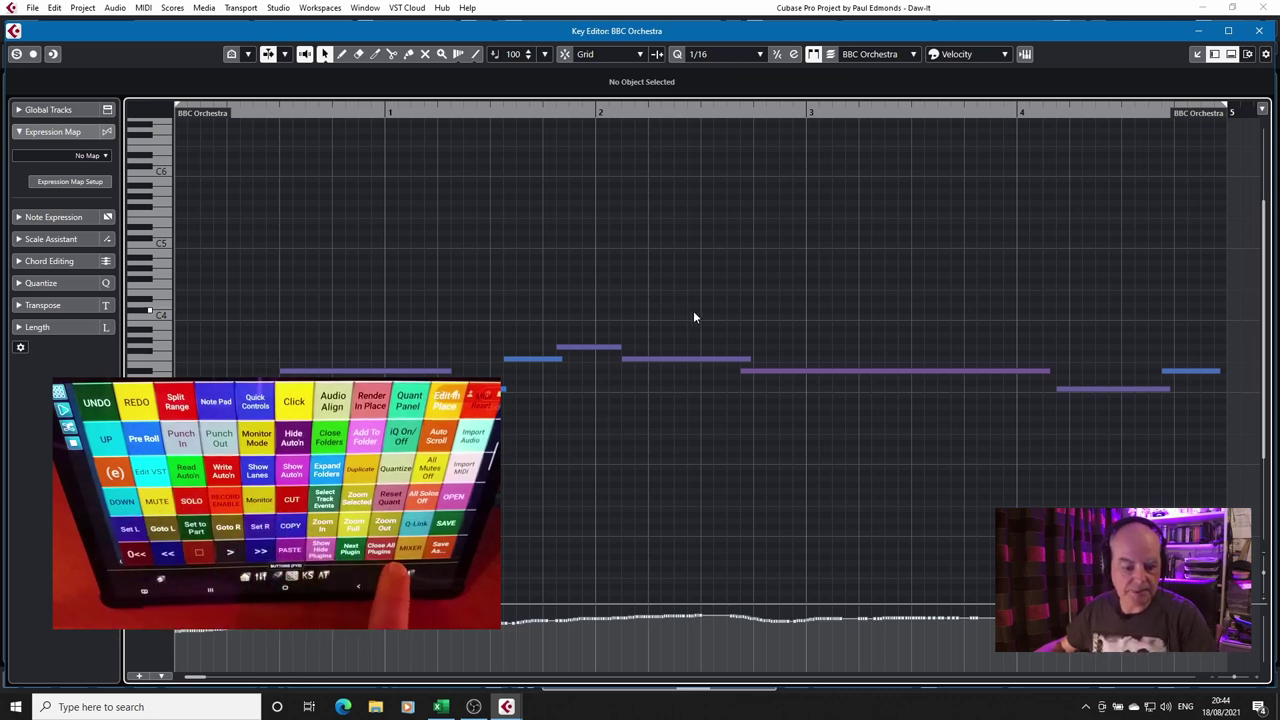
left_click(1261, 31)
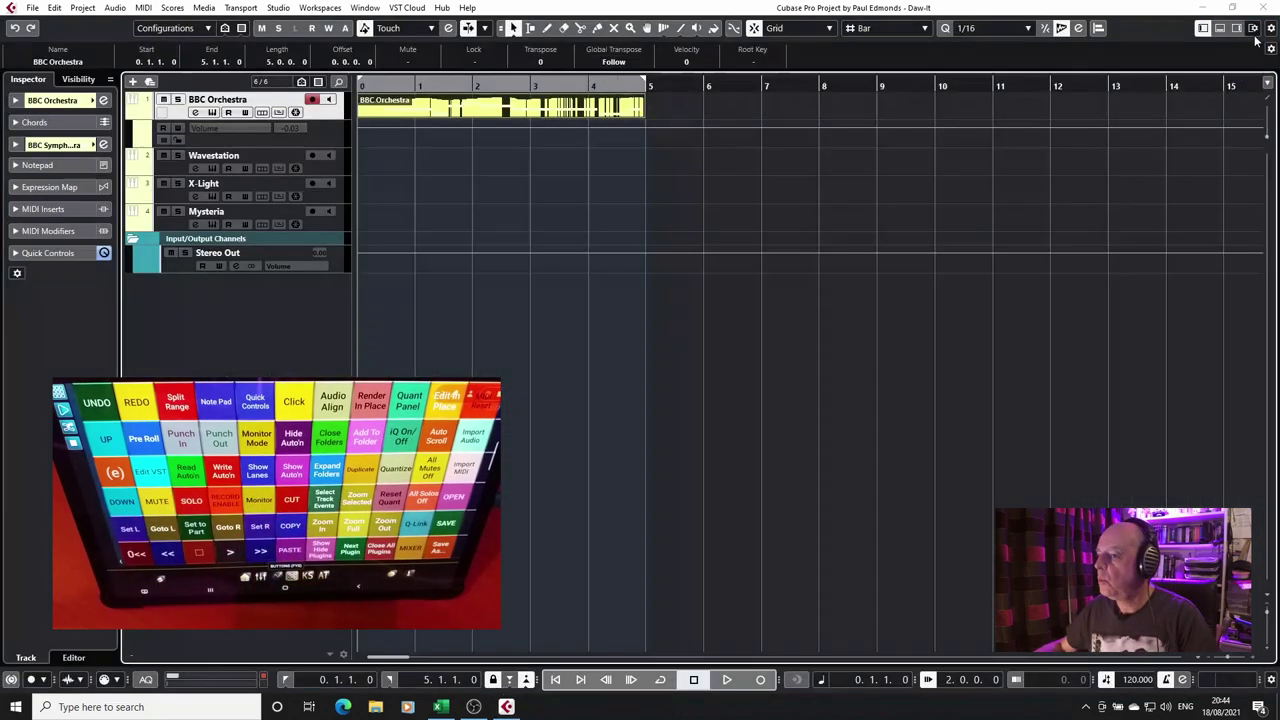
Show the channel's Audio Inserts and open the Compressor insert's editor.
left_click(15, 144)
left_click(17, 188)
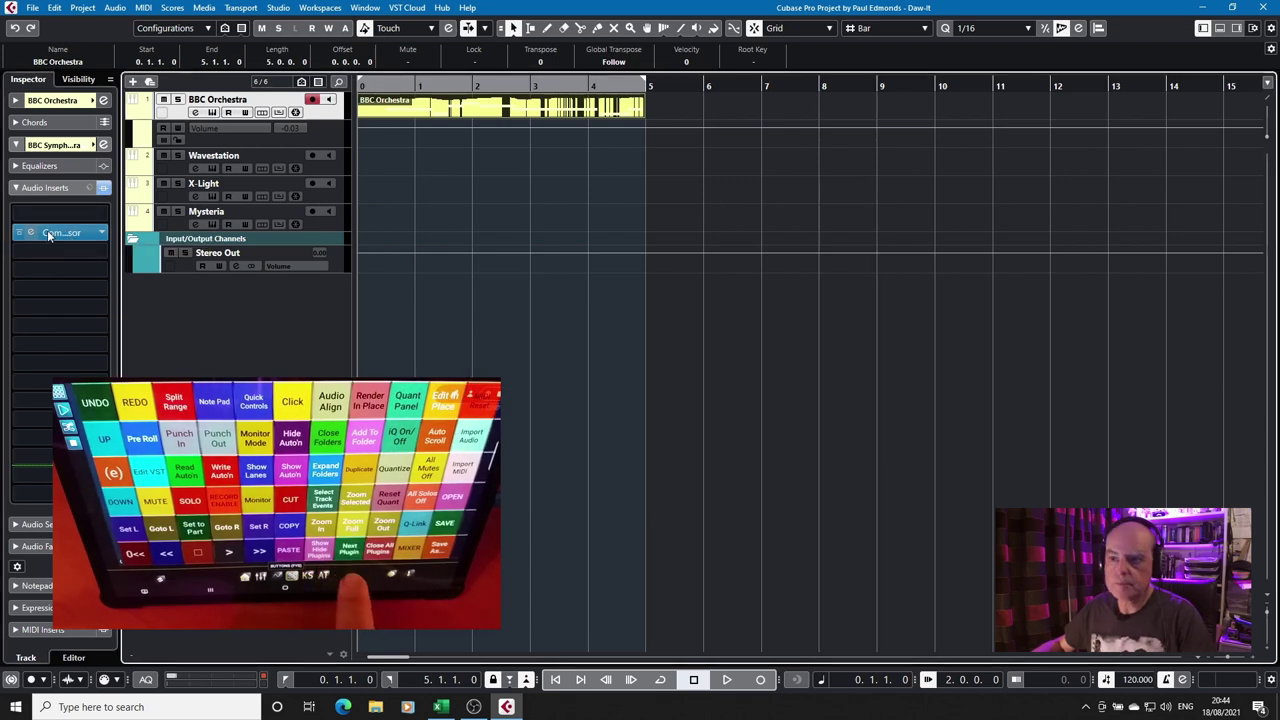
left_click(30, 233)
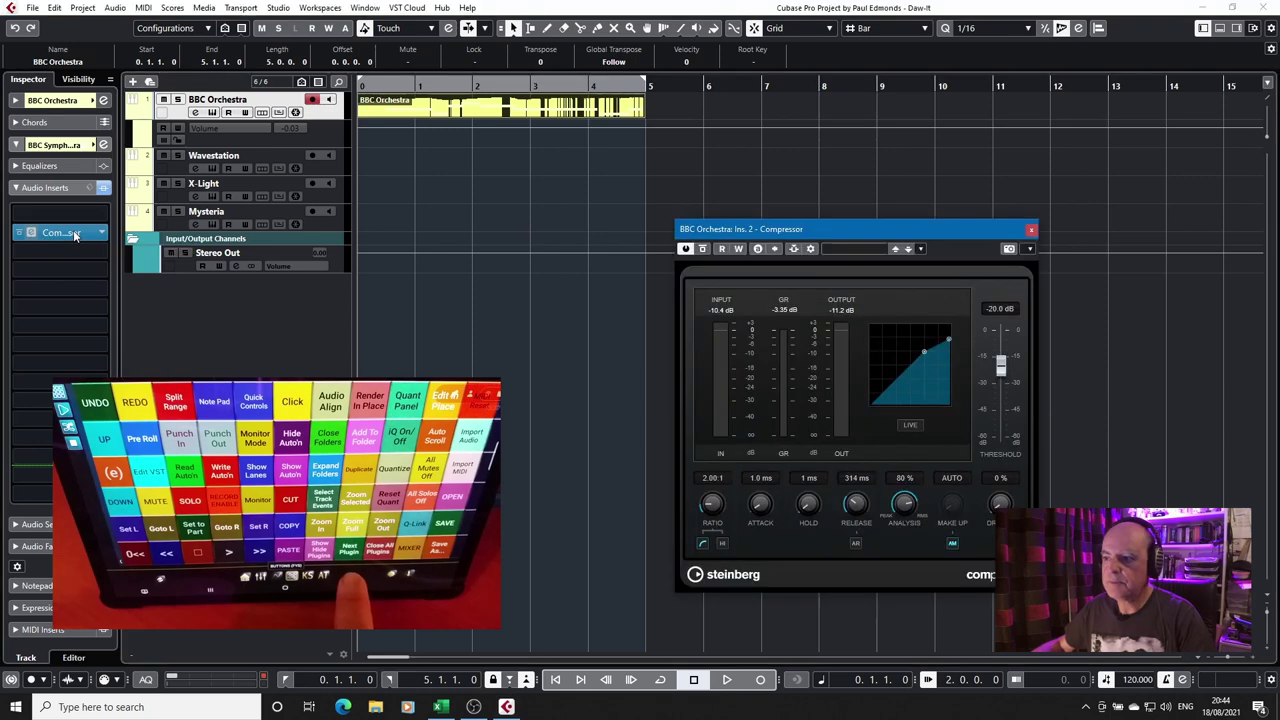
key("Escape")
key("Return")
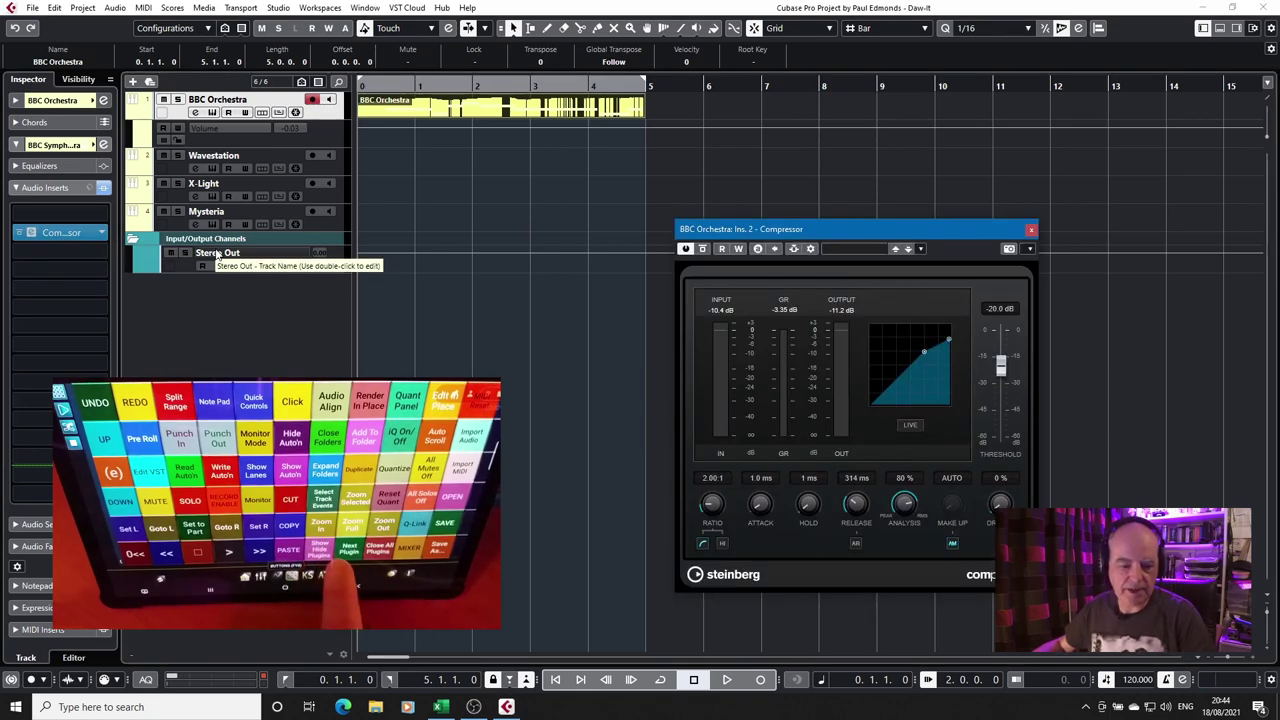
Add Steinberg MonoDelay in the third insert slot and close all plug-in windows.
left_click(90, 250)
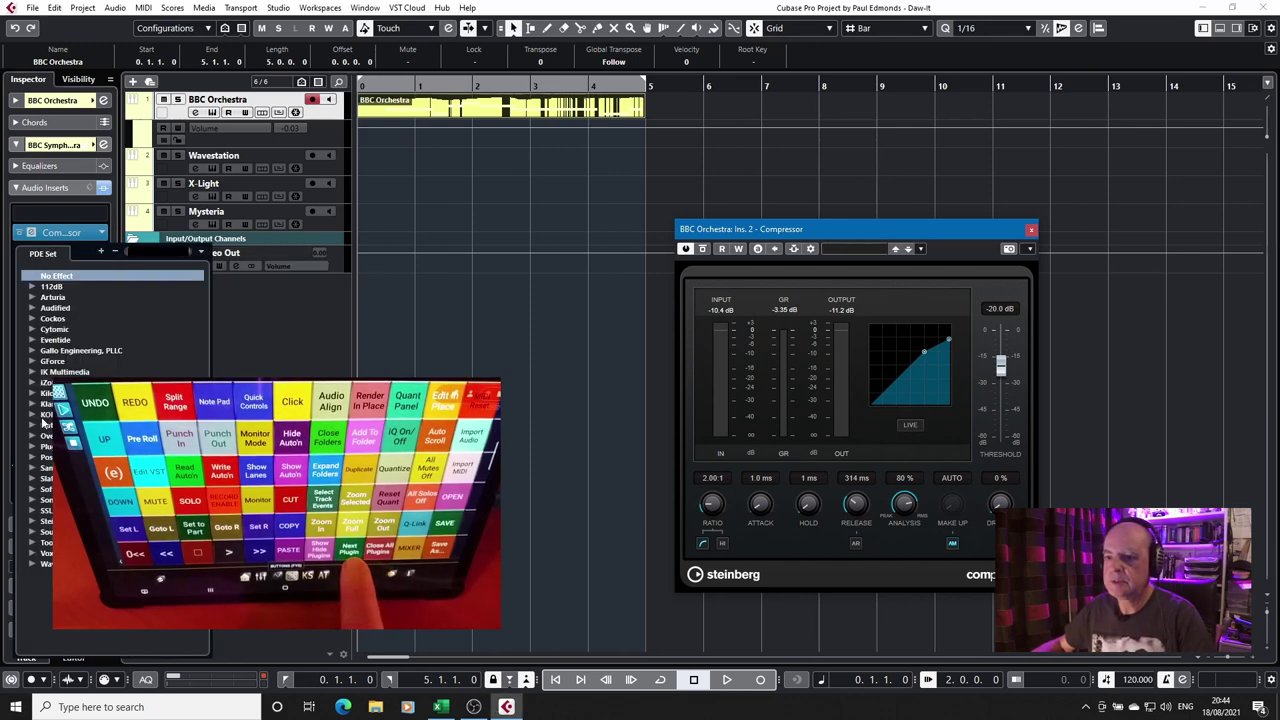
left_click(31, 522)
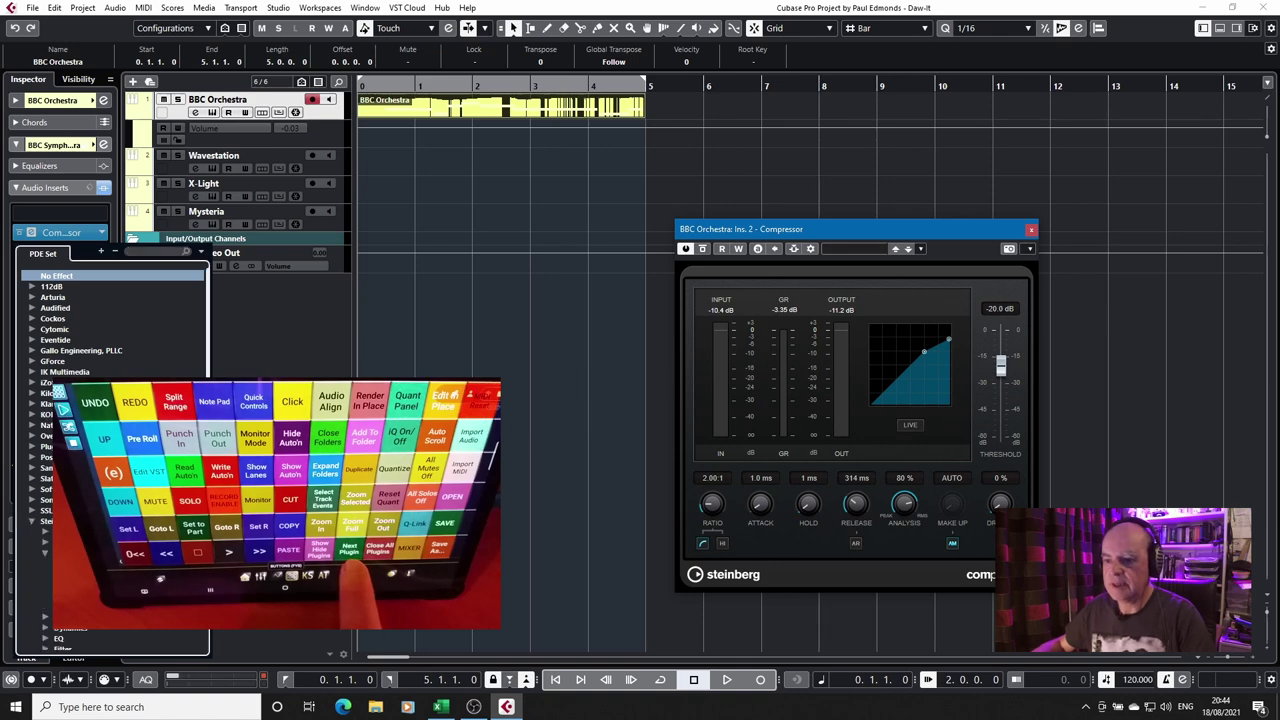
left_click(90, 590)
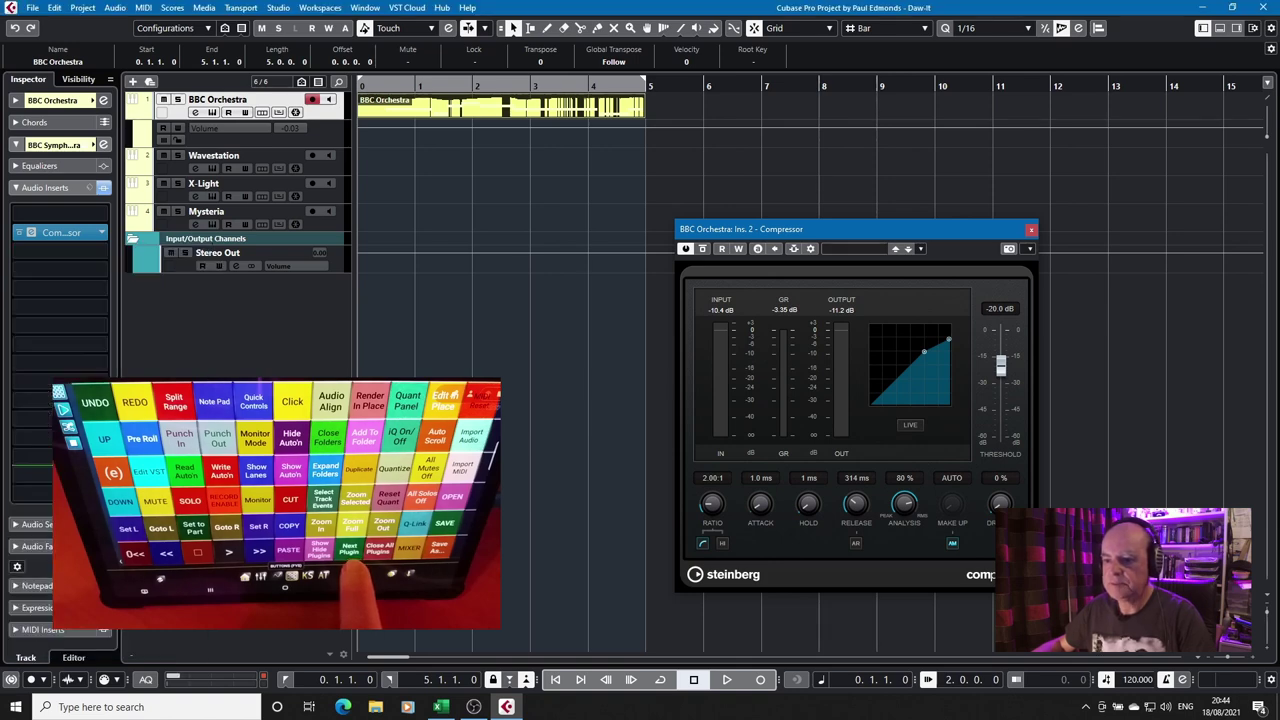
left_click(855, 312)
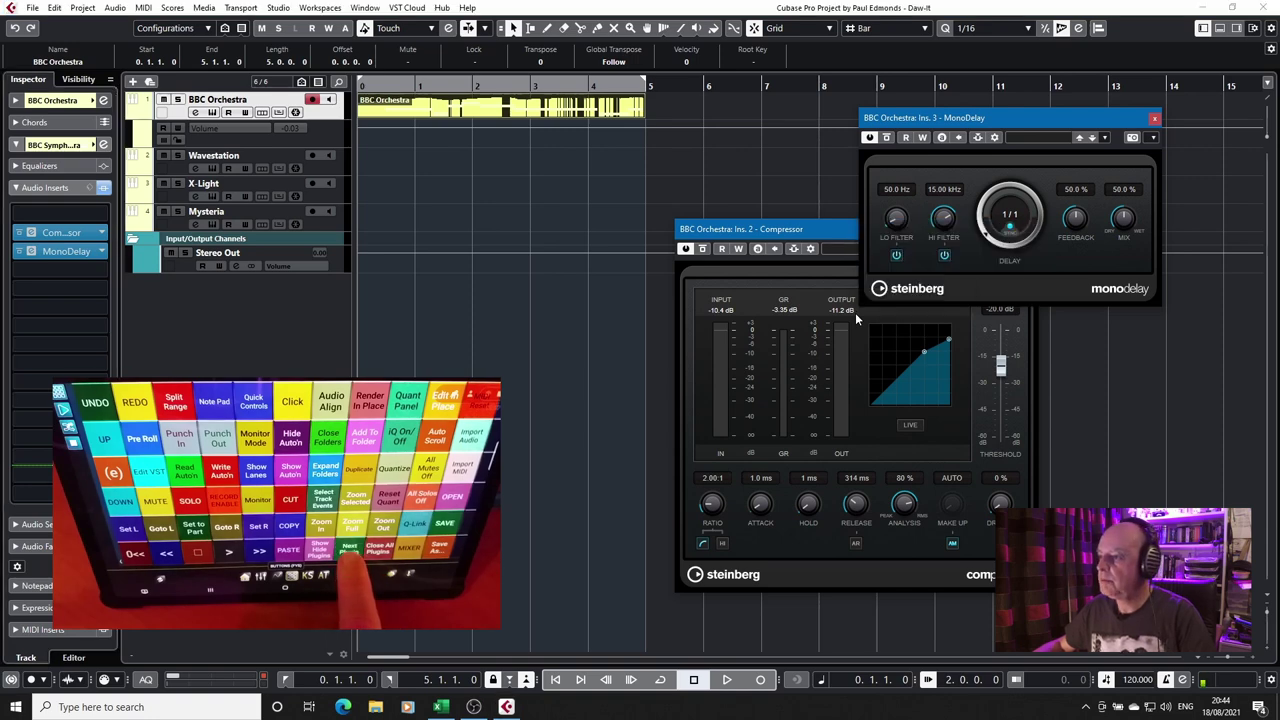
key("ctrl+Tab")
key("ctrl+Tab")
key("ctrl+w")
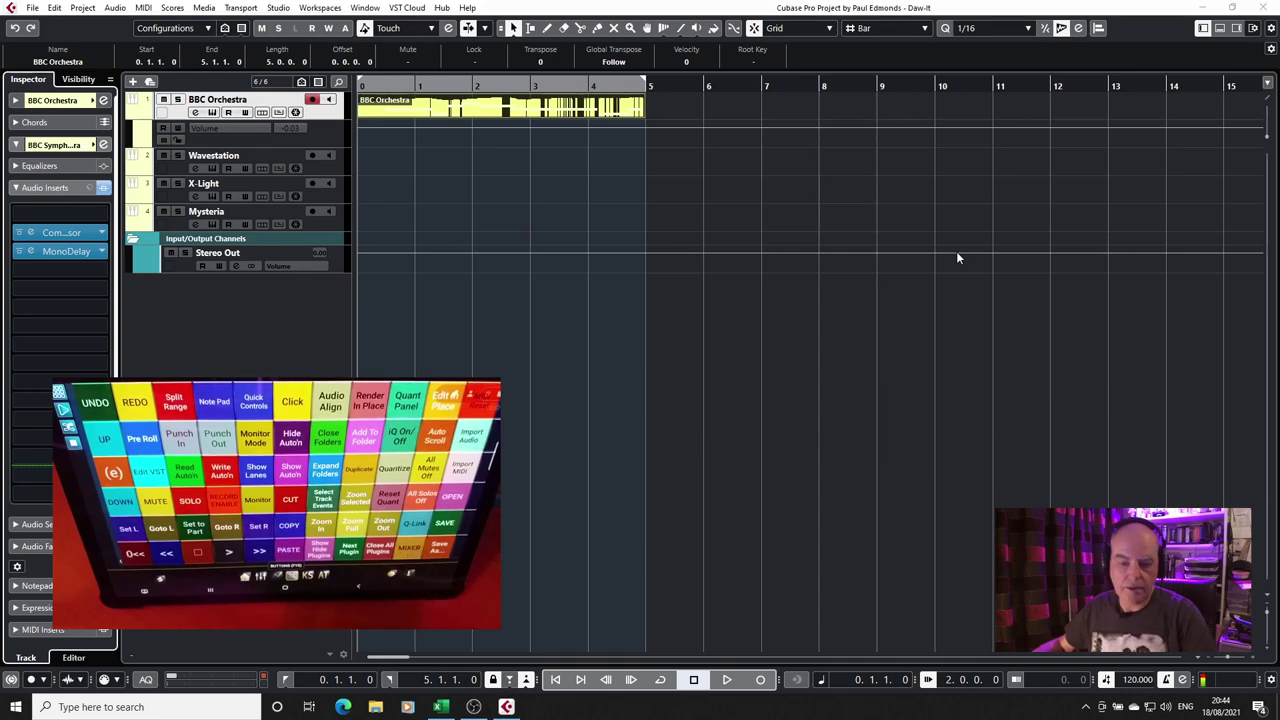
Toggle the MixConsole with F3, then select the Input/Output Channels folder track to show its settings.
key("F3")
key("F3")
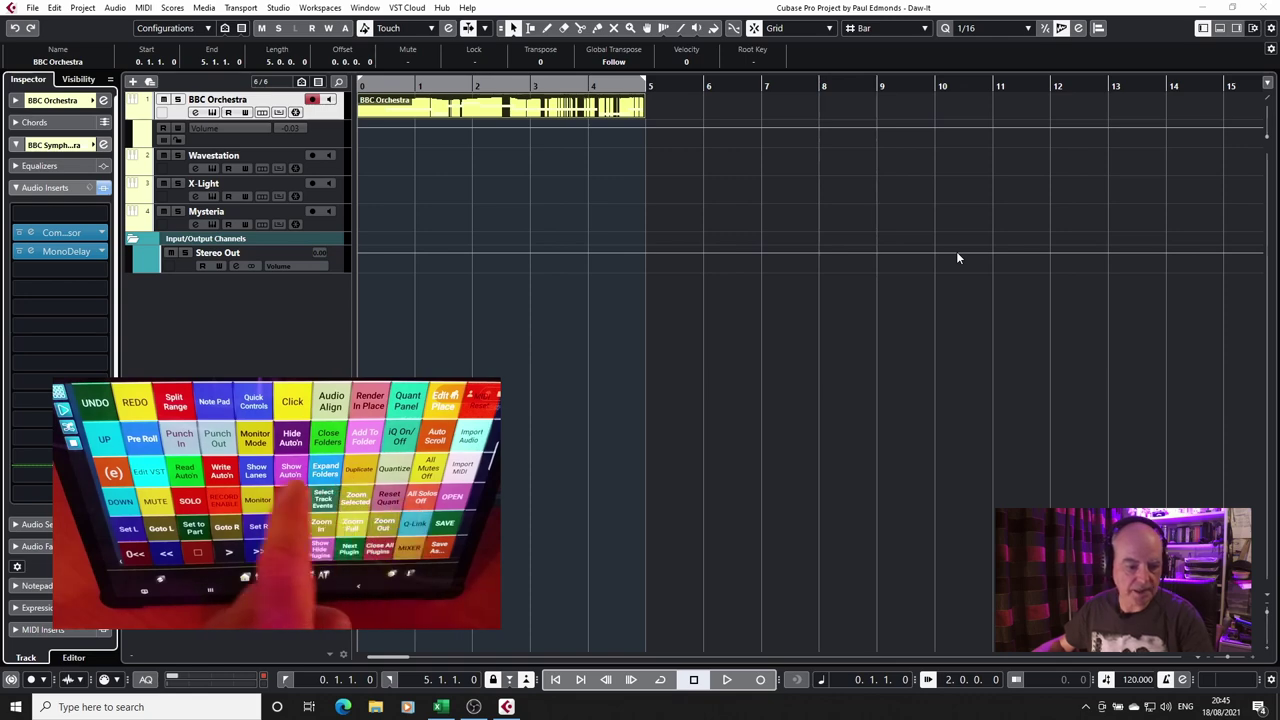
left_click(182, 243)
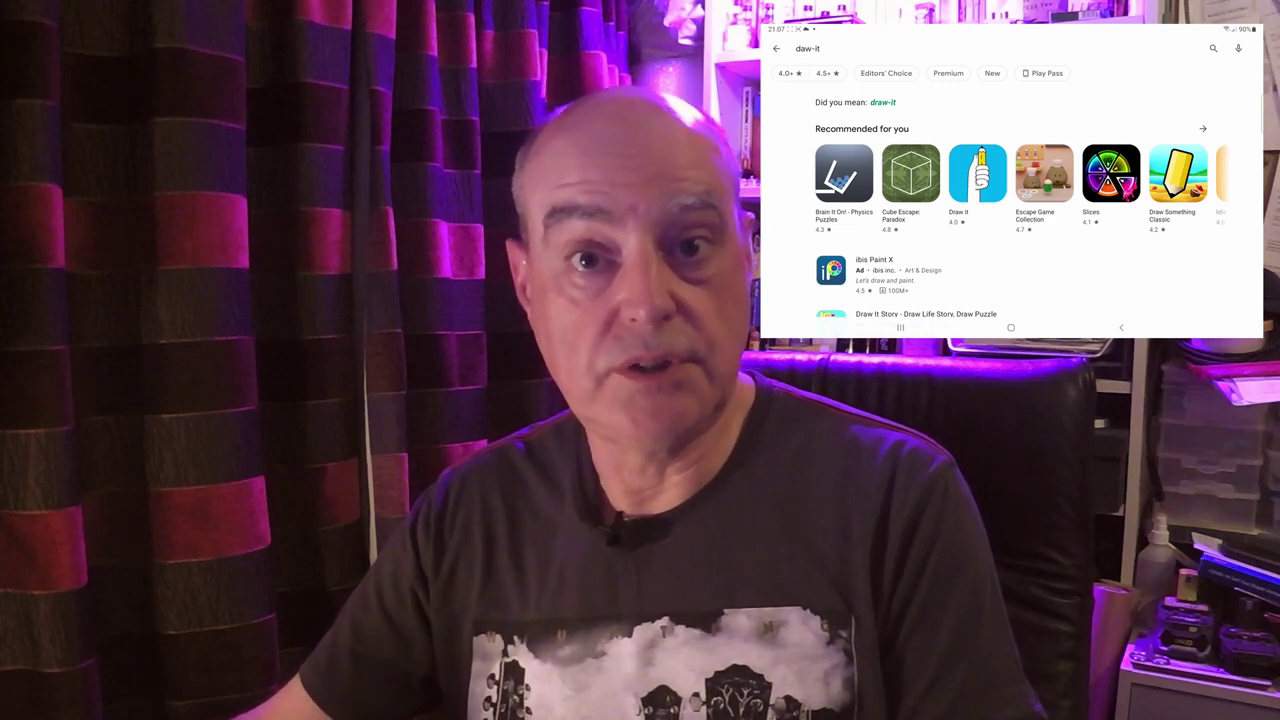
Open the DAW IT (Dawvelopment) entry from the daw-it search results.
left_click(900, 167)
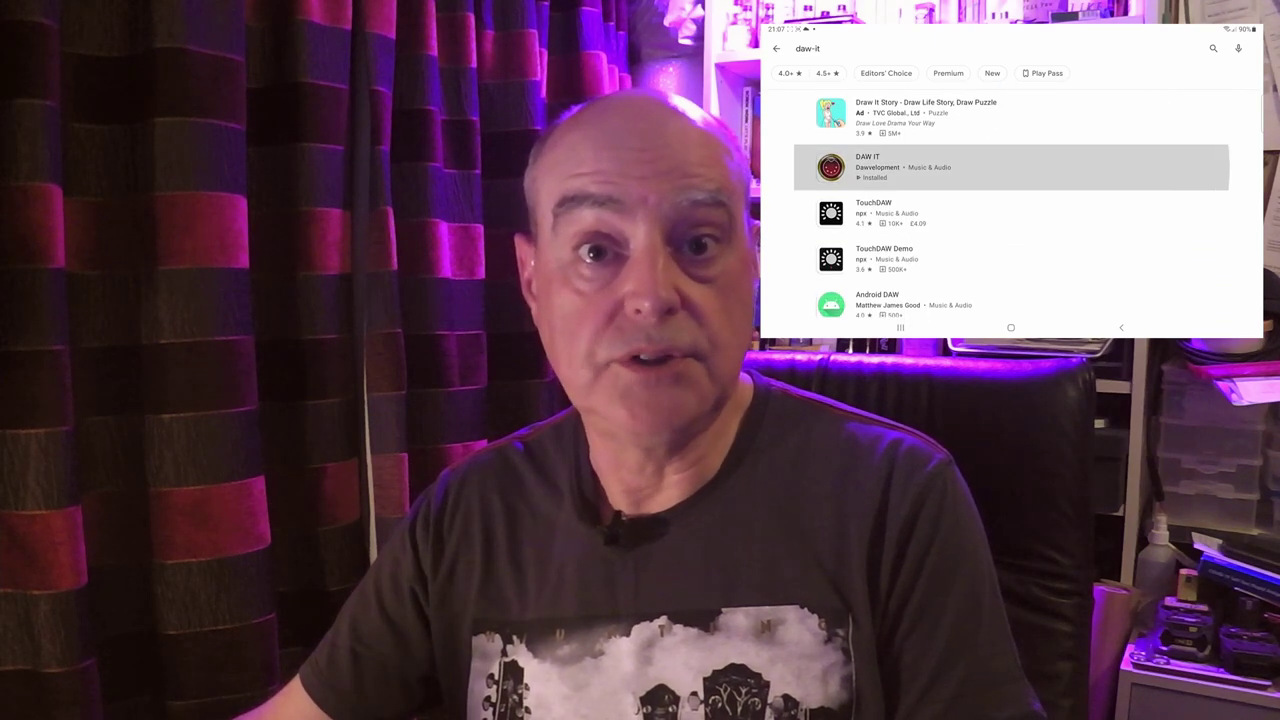